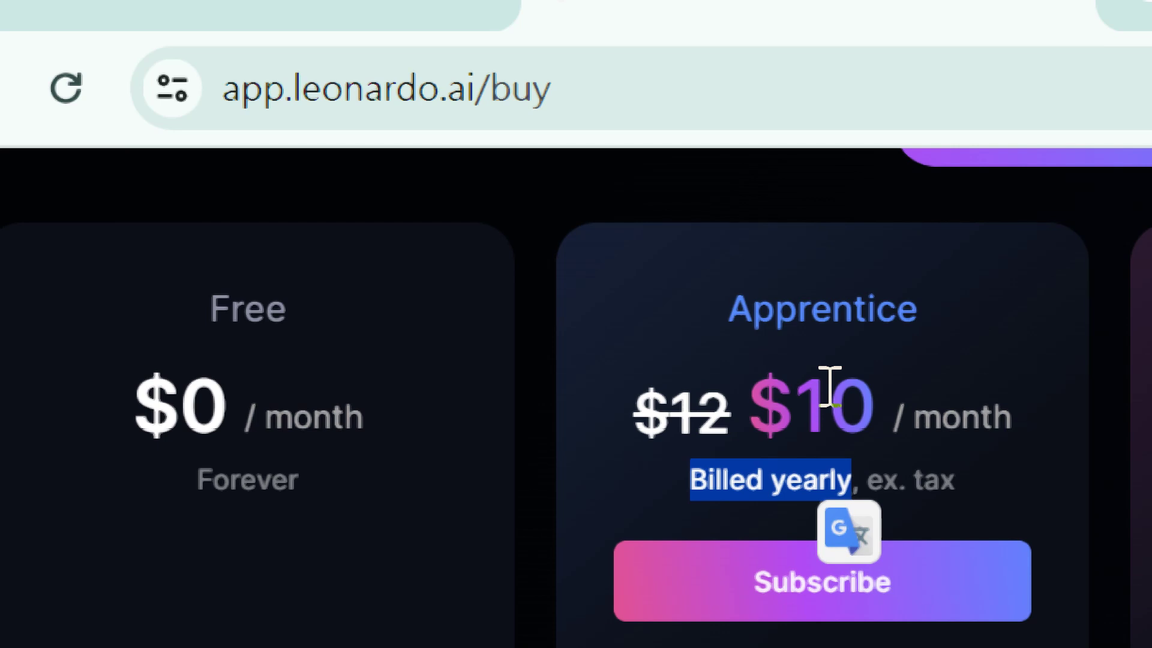
Leave the subscription pricing page and open the Image Guidance settings of the Image Generation tool.
{"action": "left_click_drag", "start_coordinate": [671, 415], "coordinate": [727, 413]}
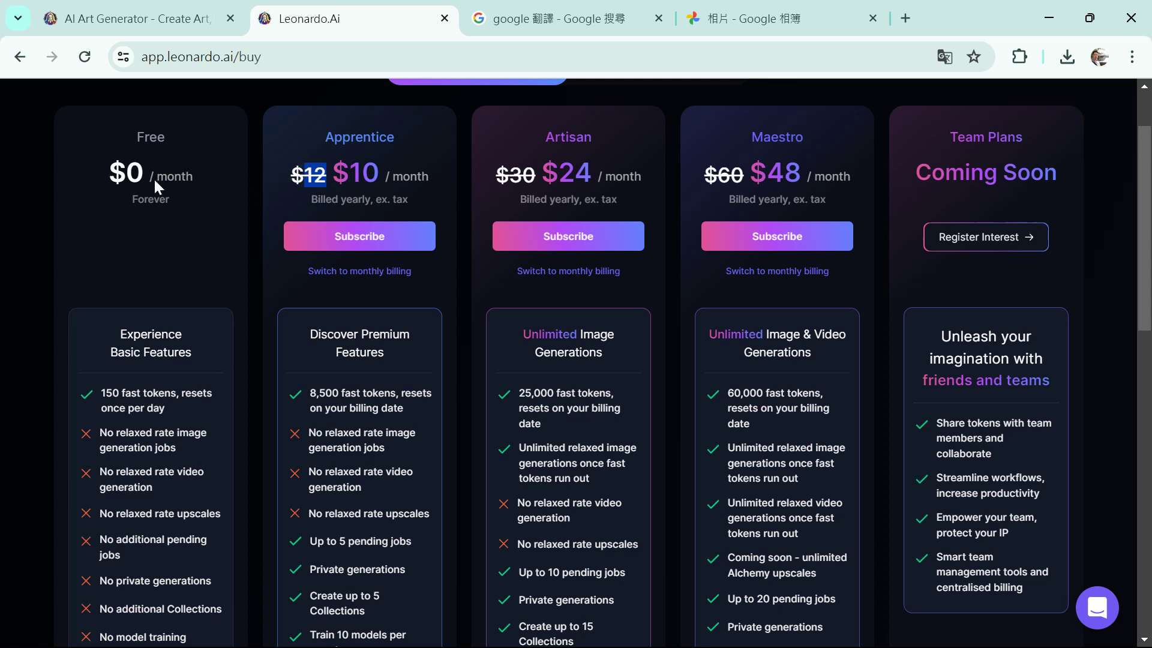
{"action": "scroll", "coordinate": [720, 234], "scroll_direction": "up", "scroll_amount": 2}
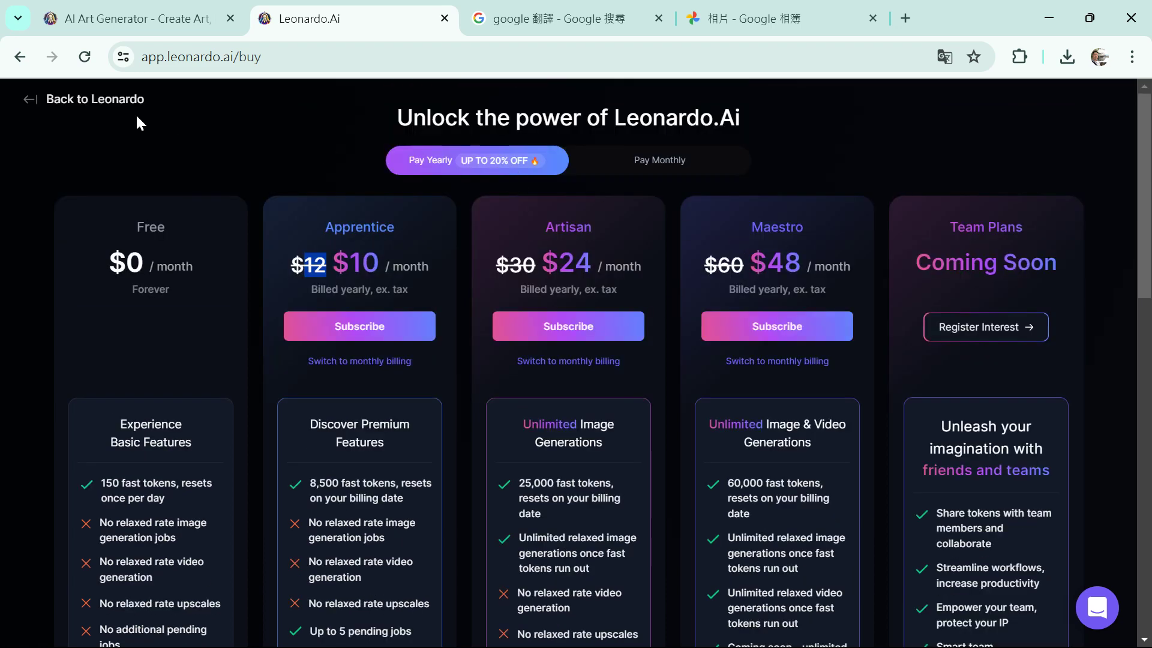
{"action": "left_click", "coordinate": [27, 100]}
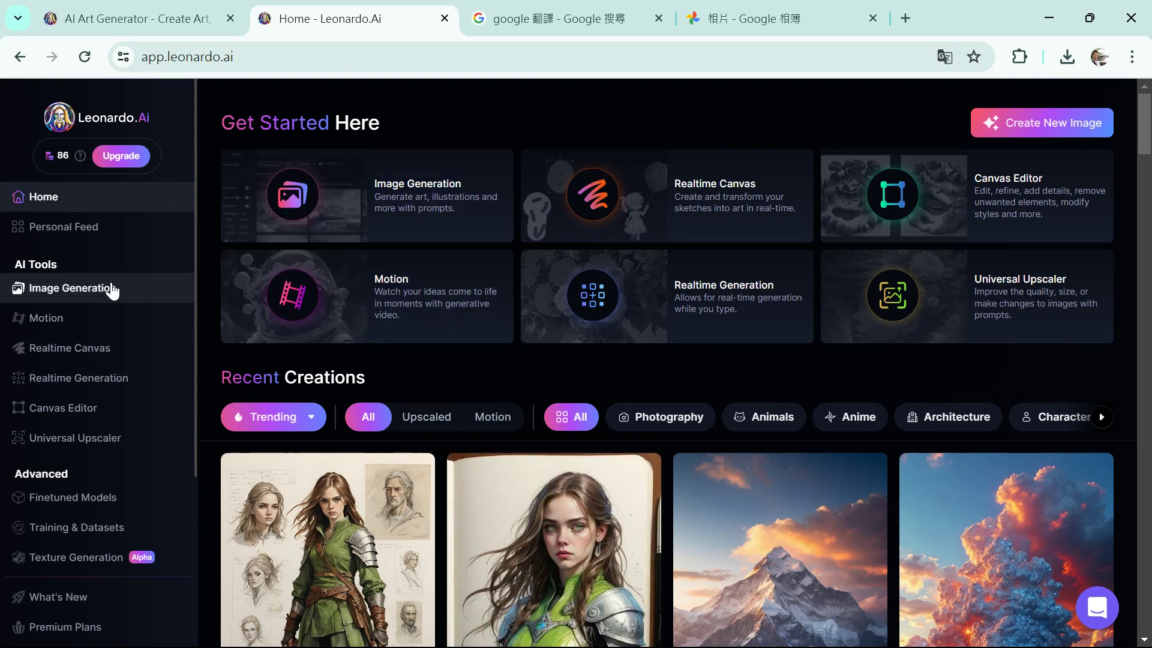
{"action": "left_click", "coordinate": [74, 294]}
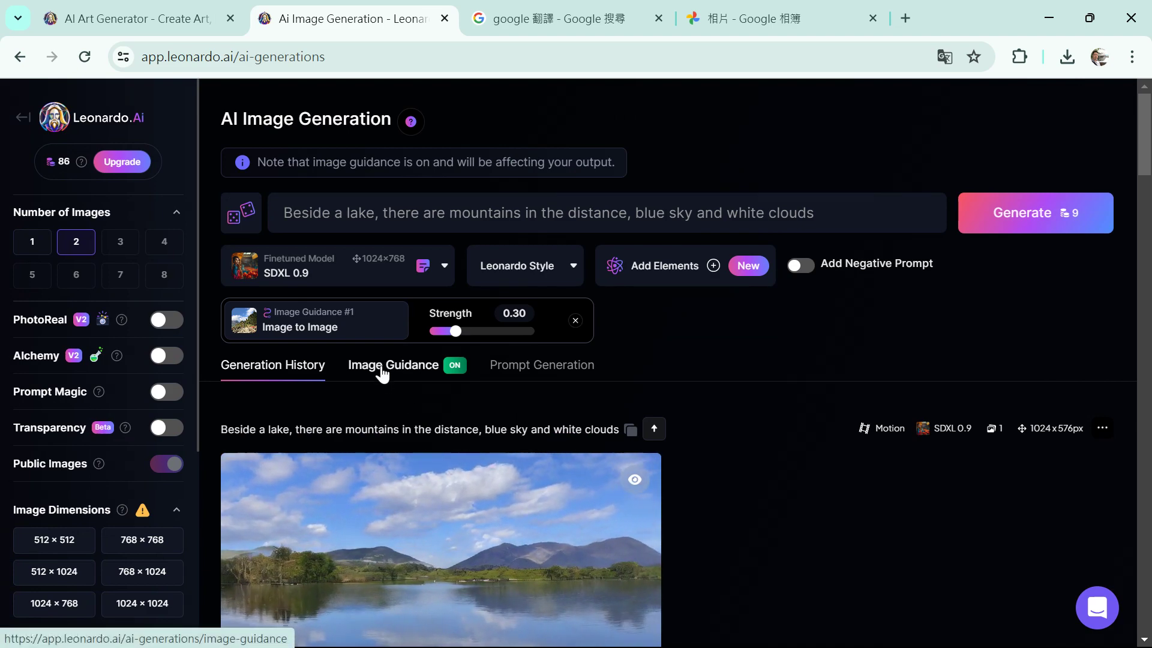
{"action": "left_click", "coordinate": [382, 369]}
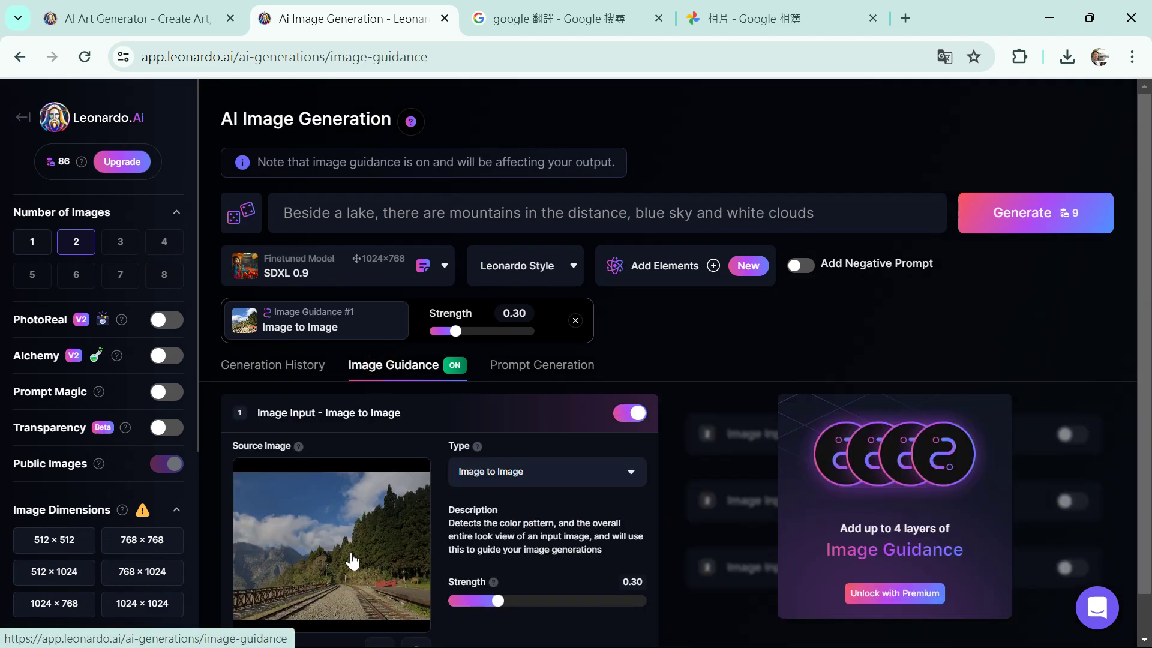
Raise the Image to Image guidance strength to 0.90 and review the full lake and mountains prompt.
{"action": "scroll", "coordinate": [320, 509], "scroll_direction": "down", "scroll_amount": 1}
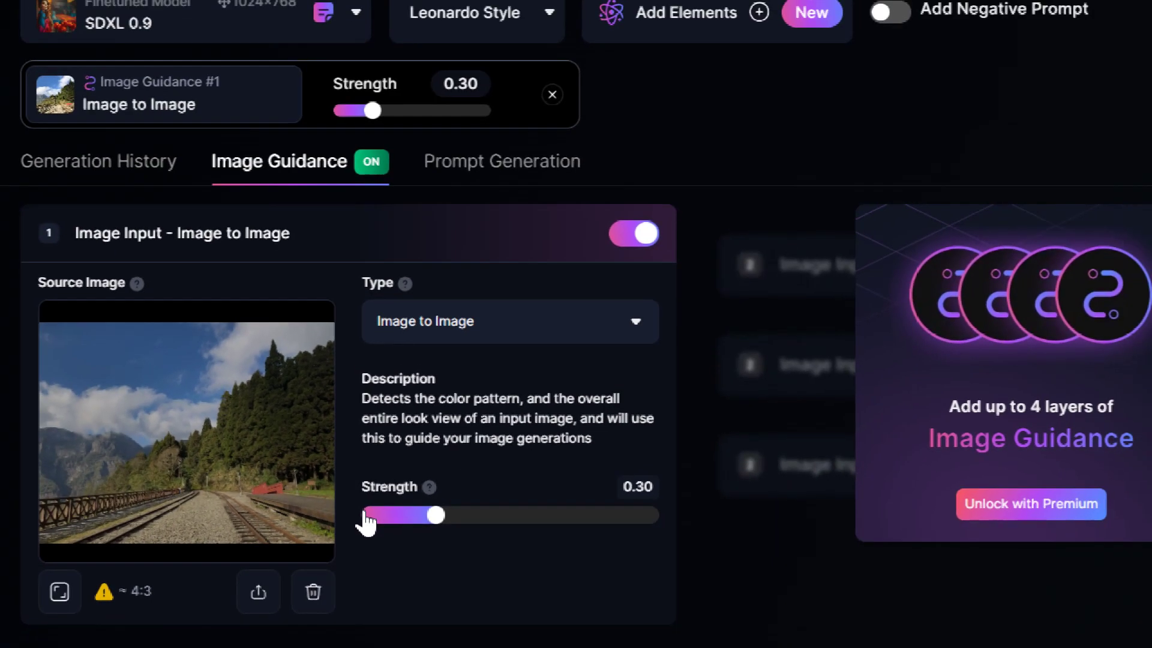
{"action": "left_click_drag", "start_coordinate": [437, 516], "coordinate": [708, 535]}
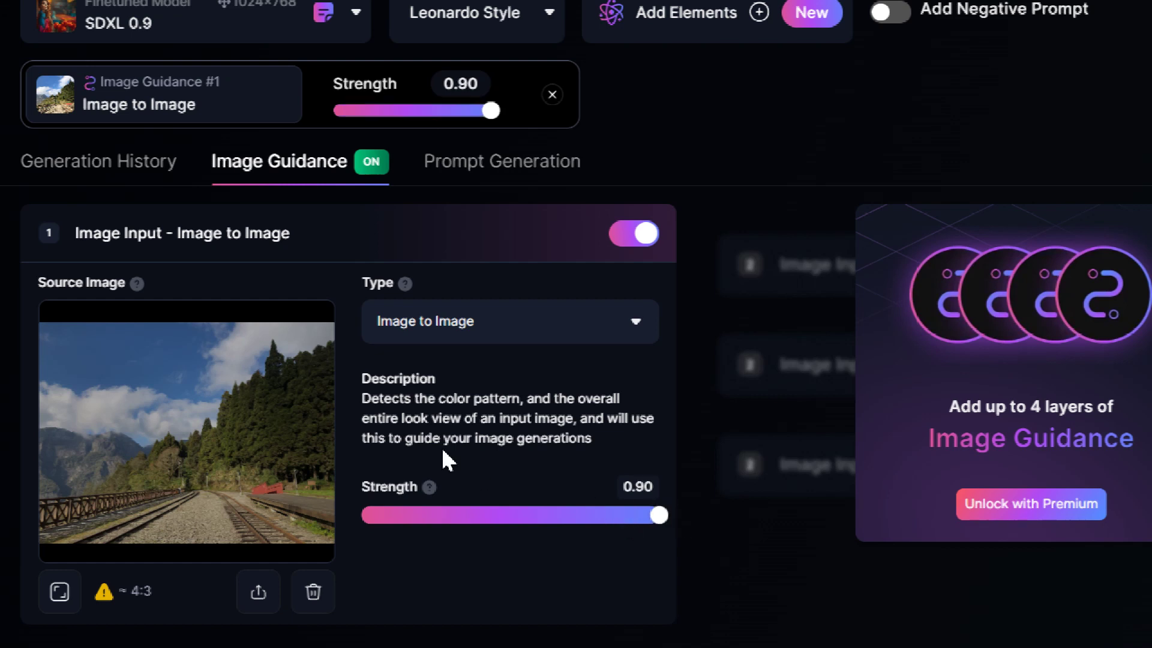
{"action": "scroll", "coordinate": [358, 77], "scroll_direction": "up", "scroll_amount": 1}
{"action": "scroll", "coordinate": [360, 84], "scroll_direction": "up", "scroll_amount": 1}
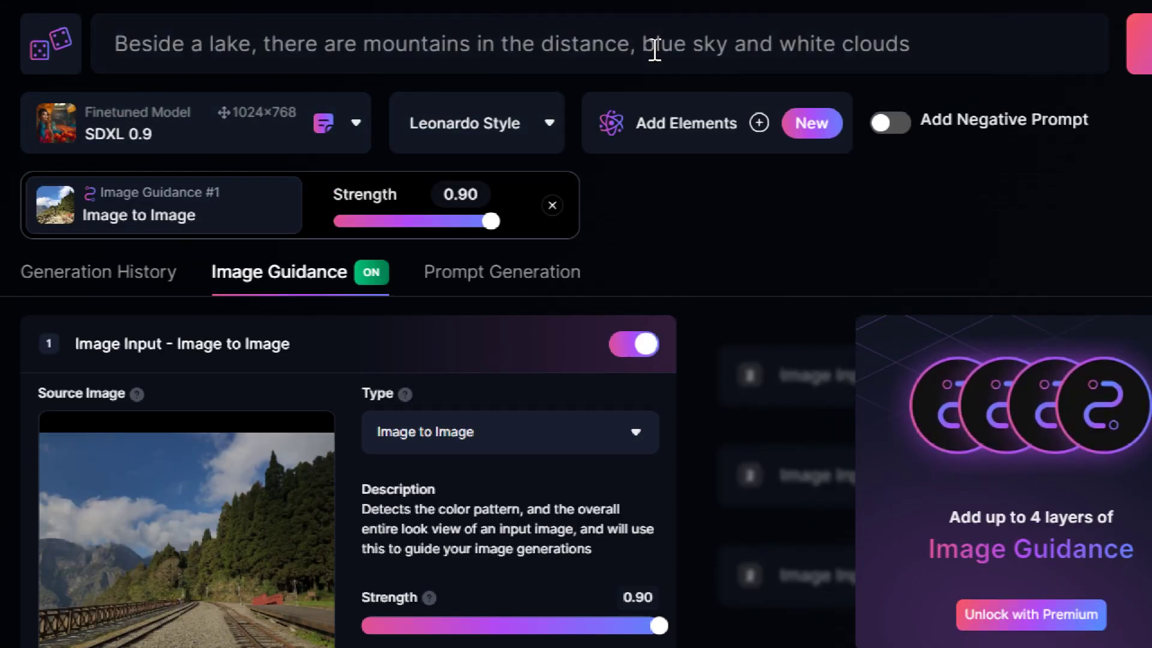
{"action": "left_click", "coordinate": [916, 44]}
{"action": "left_click_drag", "start_coordinate": [915, 44], "coordinate": [92, 52]}
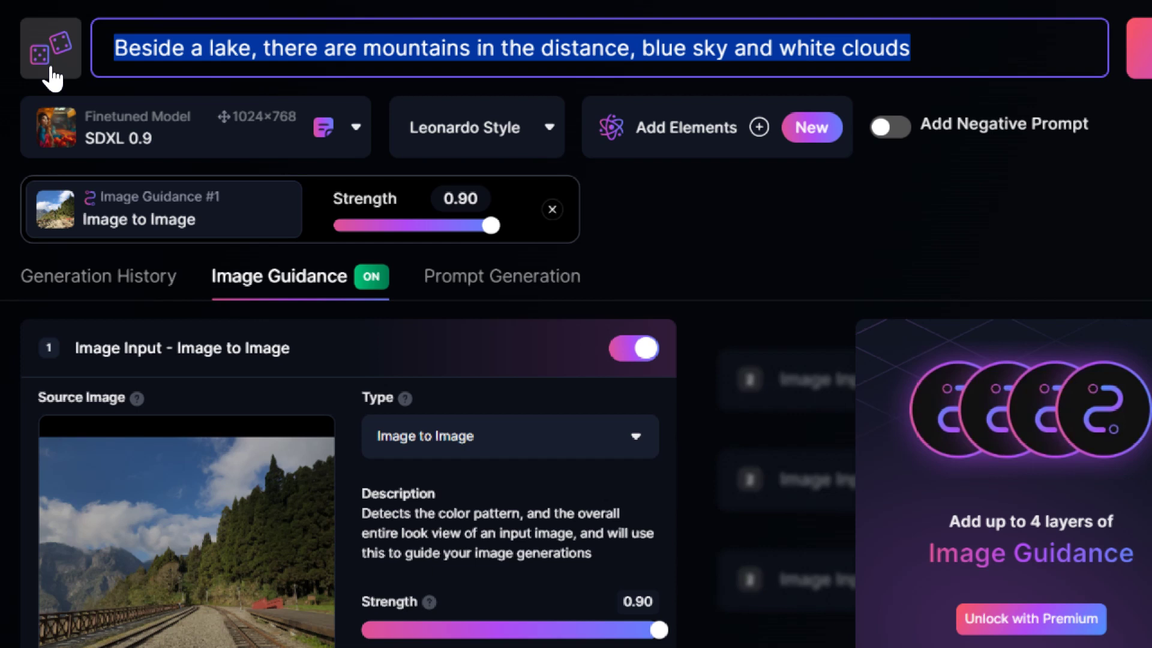
{"action": "scroll", "coordinate": [87, 33], "scroll_direction": "up", "scroll_amount": 1}
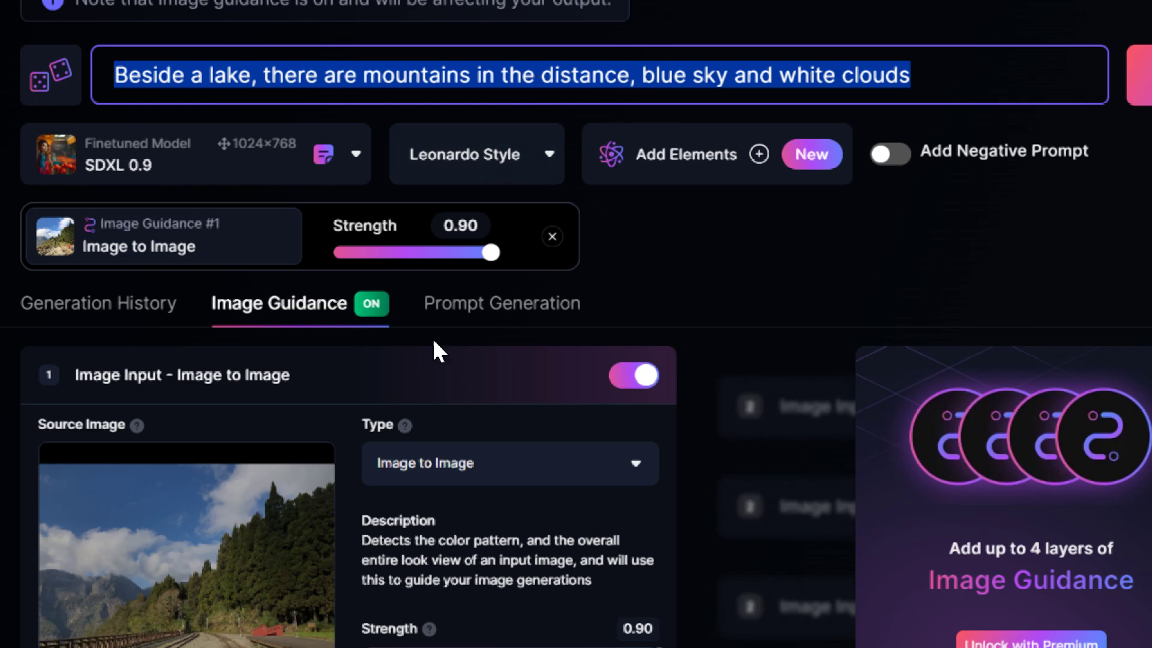
{"action": "scroll", "coordinate": [437, 348], "scroll_direction": "down", "scroll_amount": 1}
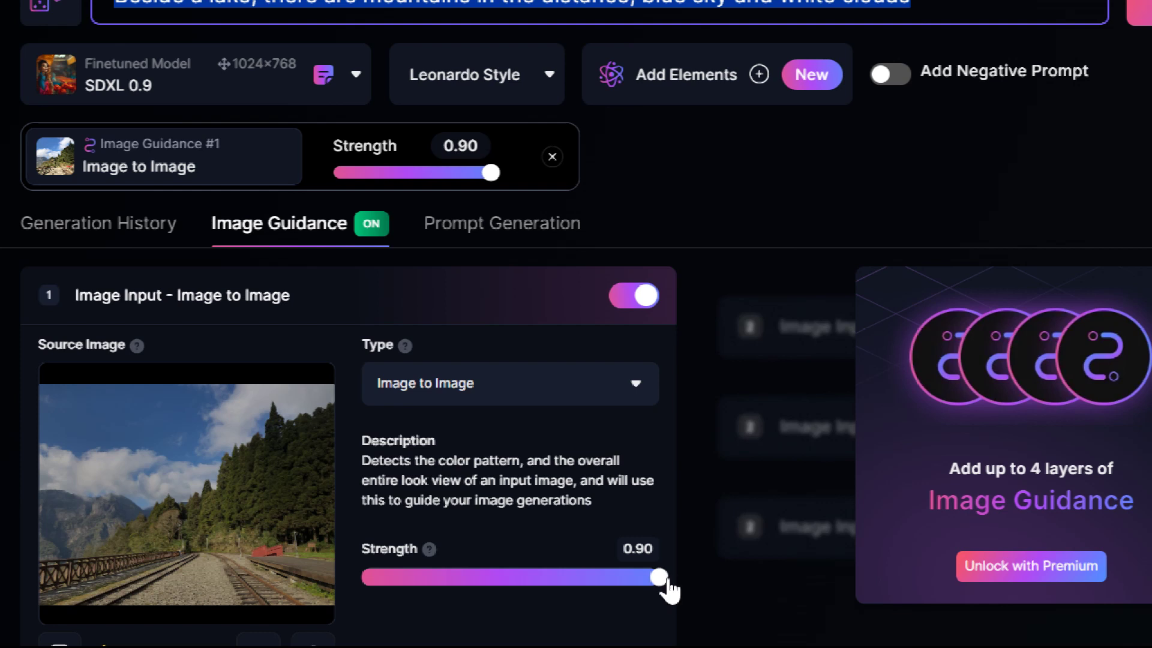
{"action": "scroll", "coordinate": [714, 180], "scroll_direction": "up", "scroll_amount": 1}
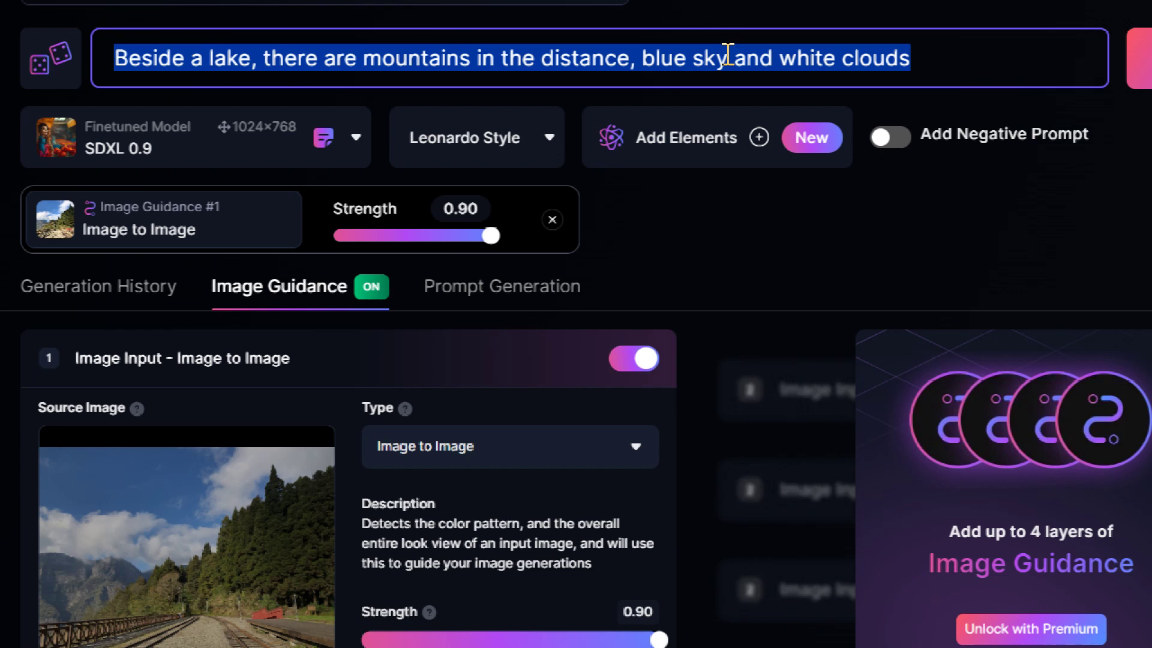
Set the Image to Image guidance strength to 0.50 and highlight the opening words of the prompt.
{"action": "scroll", "coordinate": [618, 600], "scroll_direction": "down", "scroll_amount": 1}
{"action": "left_click_drag", "start_coordinate": [651, 628], "coordinate": [513, 627]}
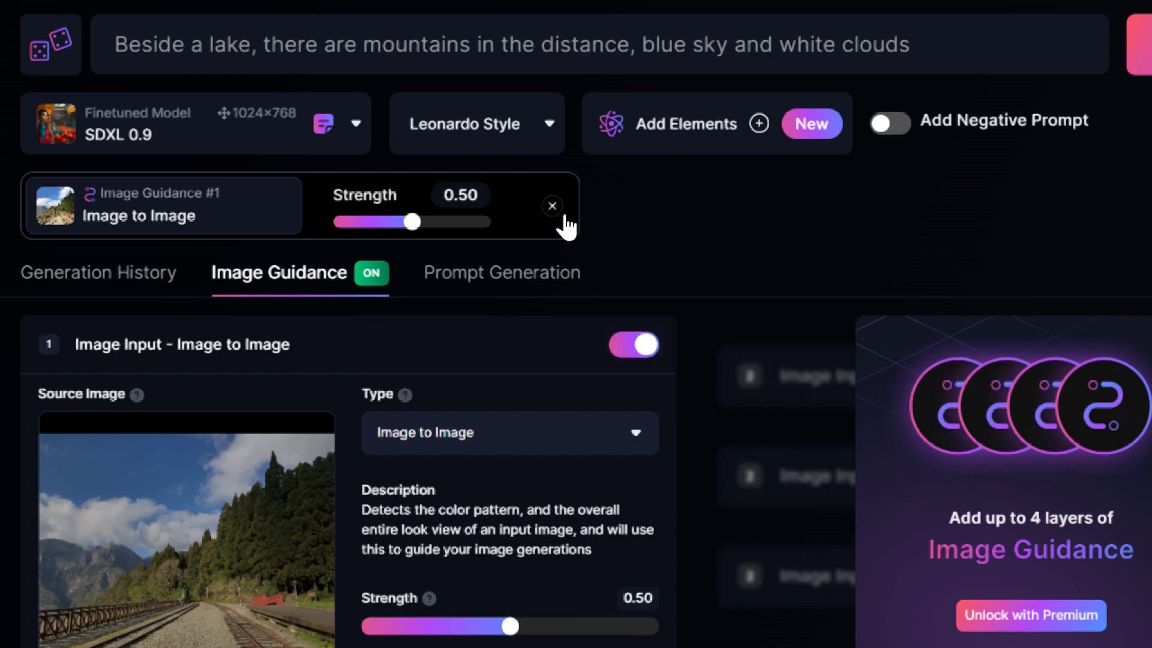
{"action": "scroll", "coordinate": [776, 102], "scroll_direction": "up", "scroll_amount": 2}
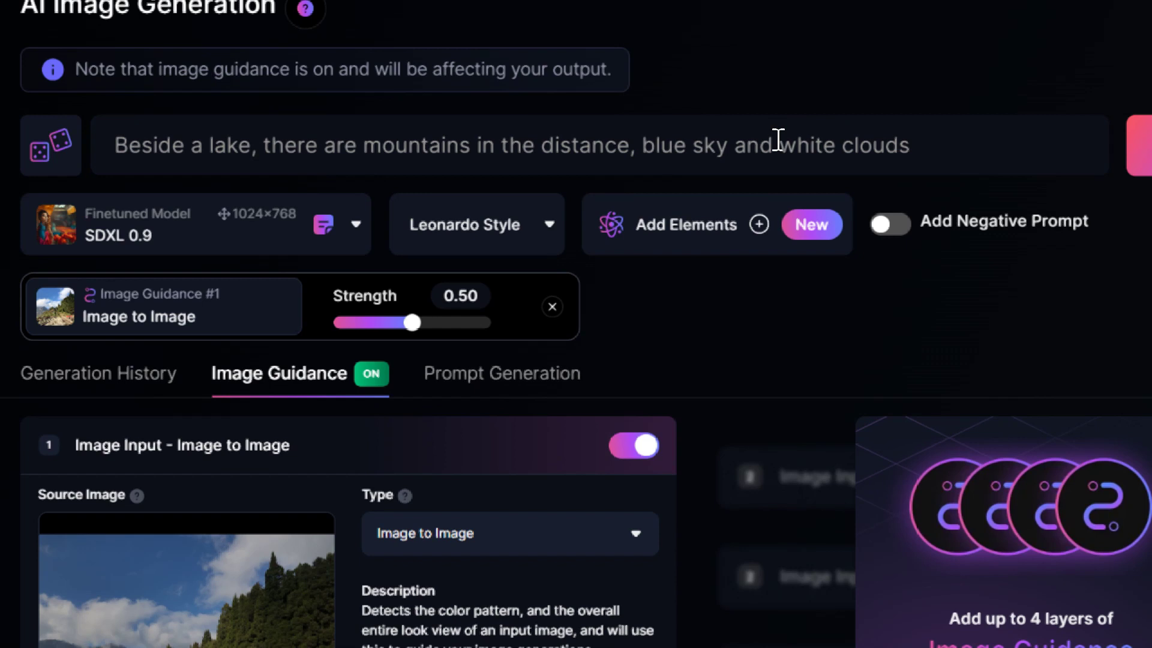
{"action": "triple_click", "coordinate": [174, 146]}
{"action": "left_click_drag", "start_coordinate": [174, 145], "coordinate": [238, 150]}
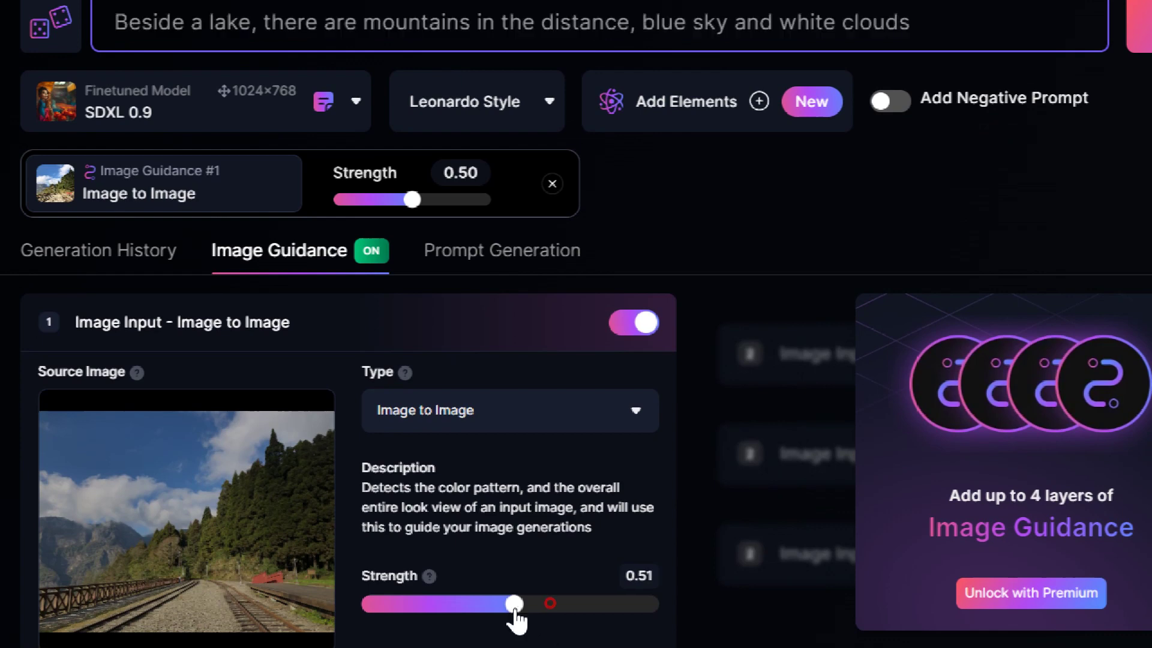
Set the Image to Image guidance strength to 0.90 and check the output image dimensions.
{"action": "left_click_drag", "start_coordinate": [514, 618], "coordinate": [692, 641]}
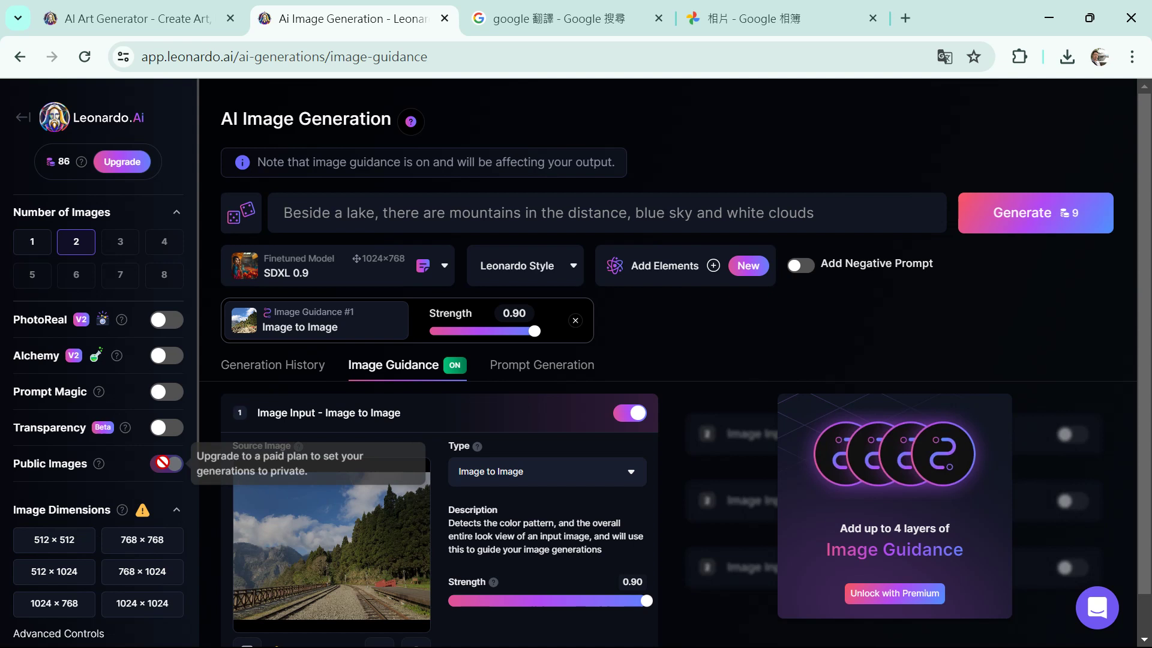
{"action": "scroll", "coordinate": [198, 438], "scroll_direction": "down", "scroll_amount": 5}
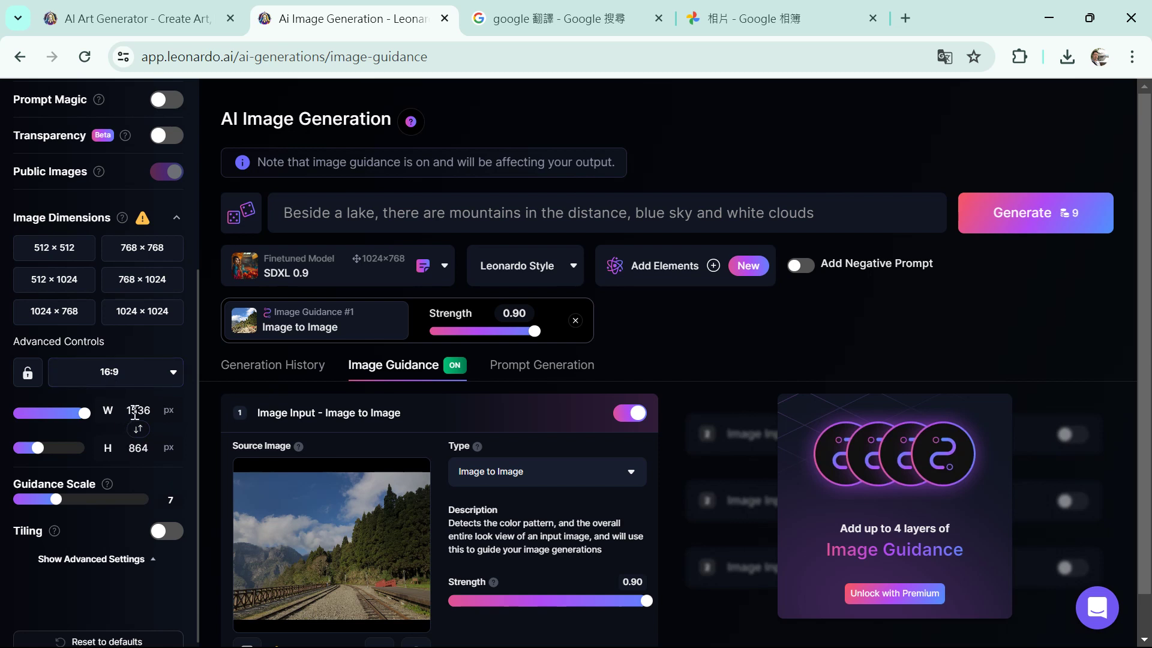
{"action": "left_click_drag", "start_coordinate": [90, 422], "coordinate": [123, 424]}
{"action": "scroll", "coordinate": [442, 576], "scroll_direction": "down", "scroll_amount": 1}
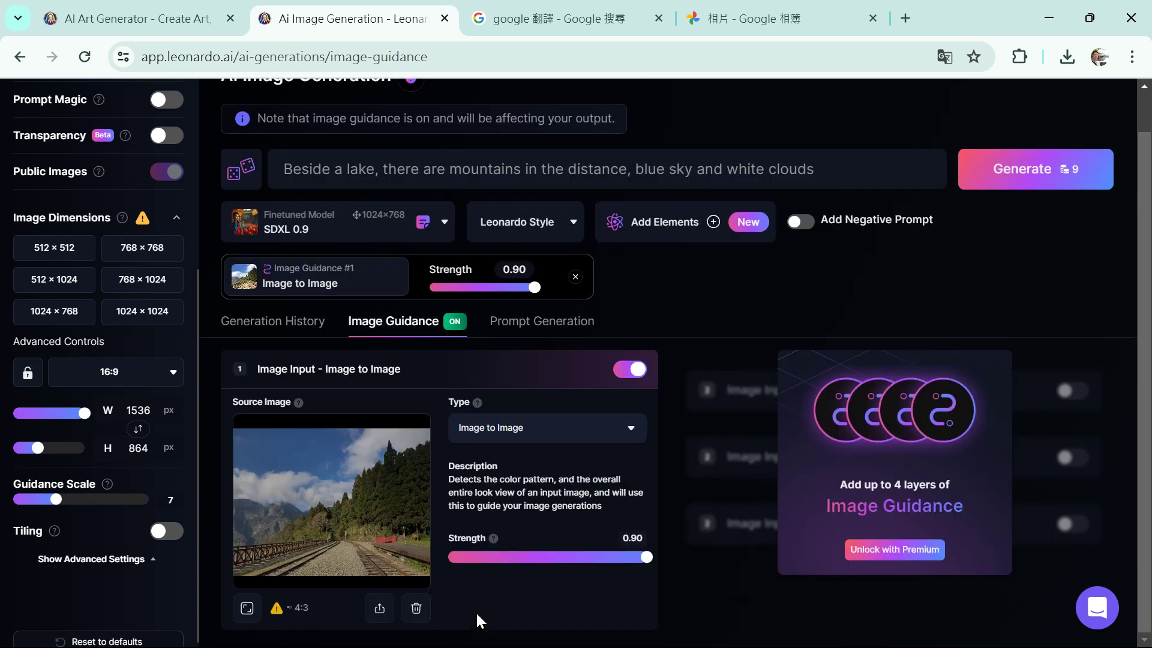
Generate two images from the lake prompt with image guidance and view them in the generation history.
{"action": "left_click", "coordinate": [1026, 188]}
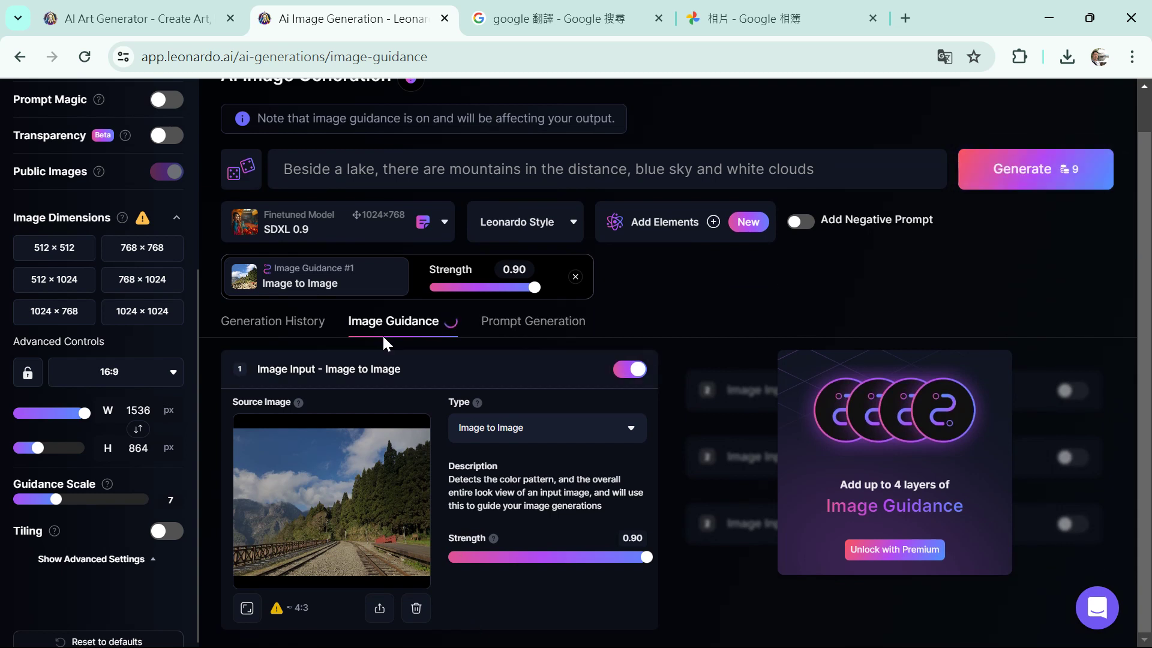
{"action": "left_click", "coordinate": [274, 329]}
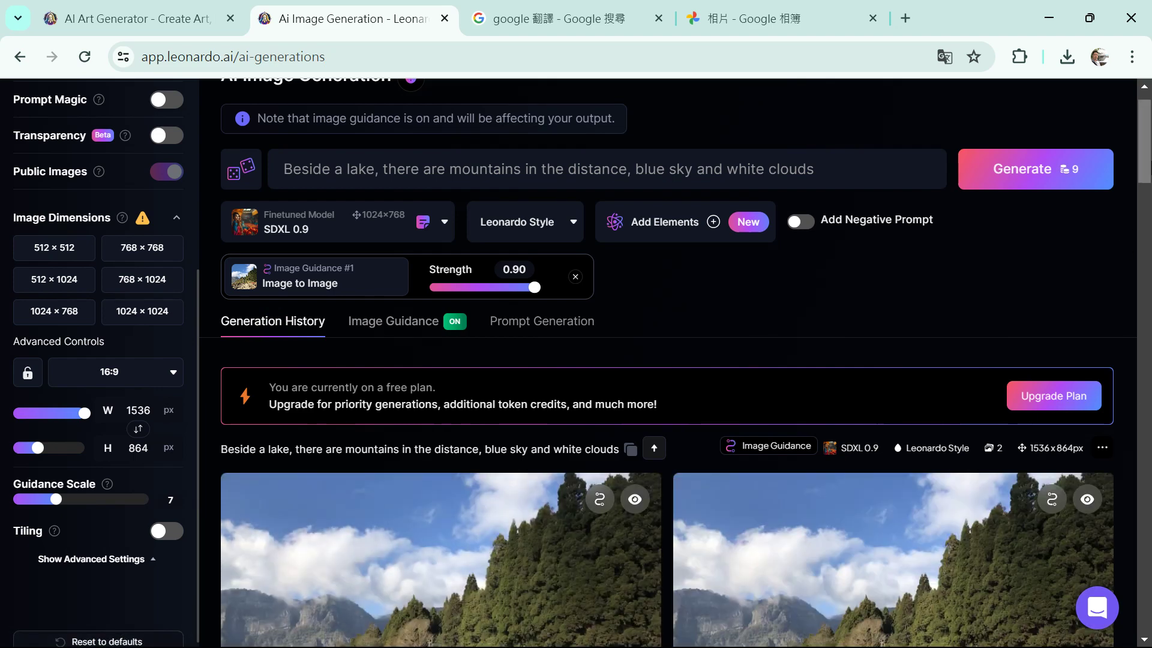
{"action": "scroll", "coordinate": [1143, 144], "scroll_direction": "down", "scroll_amount": 3}
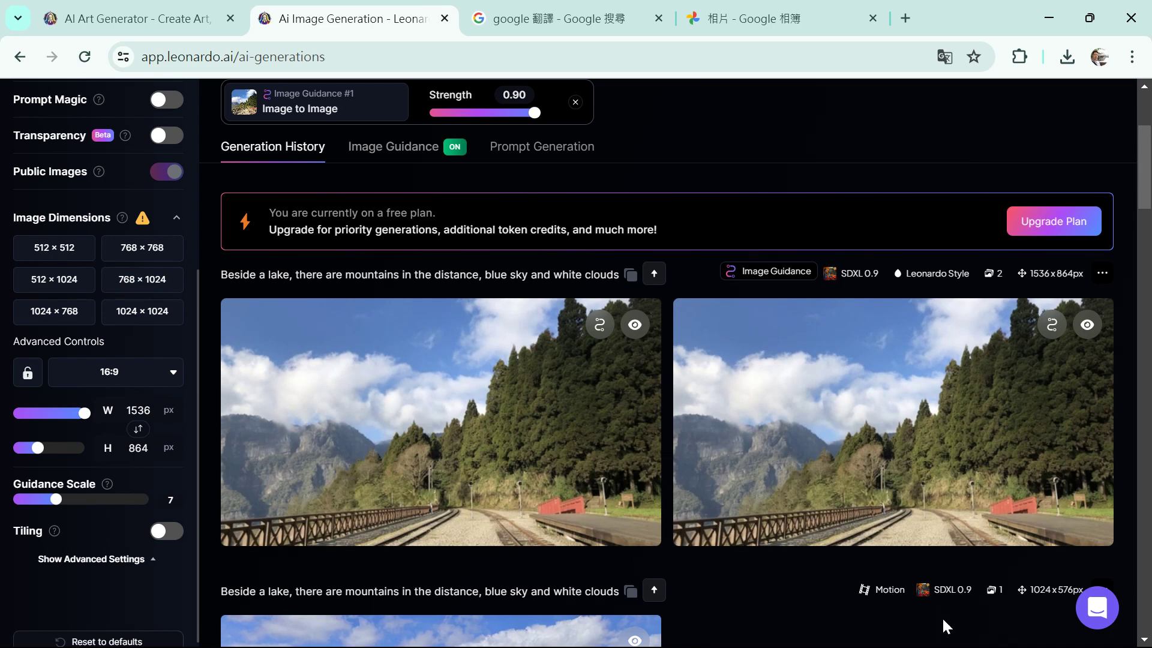
Generate an Image2Motion video from the first new railway image with motion strength 10.
{"action": "mouse_move", "coordinate": [545, 478]}
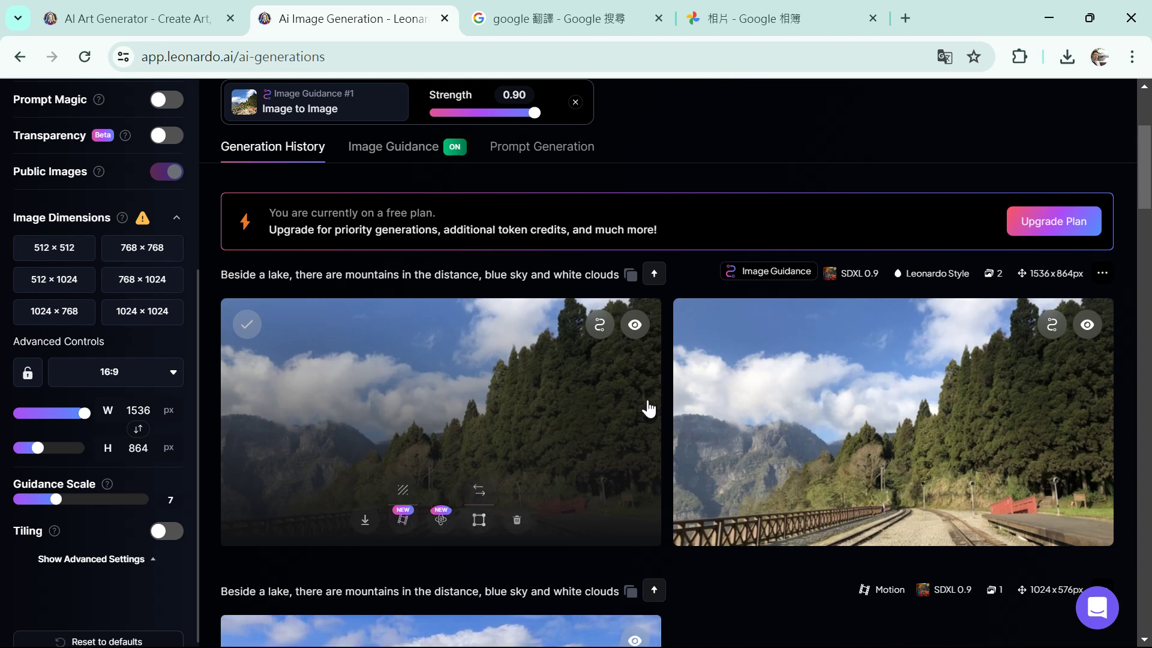
{"action": "left_click", "coordinate": [405, 529]}
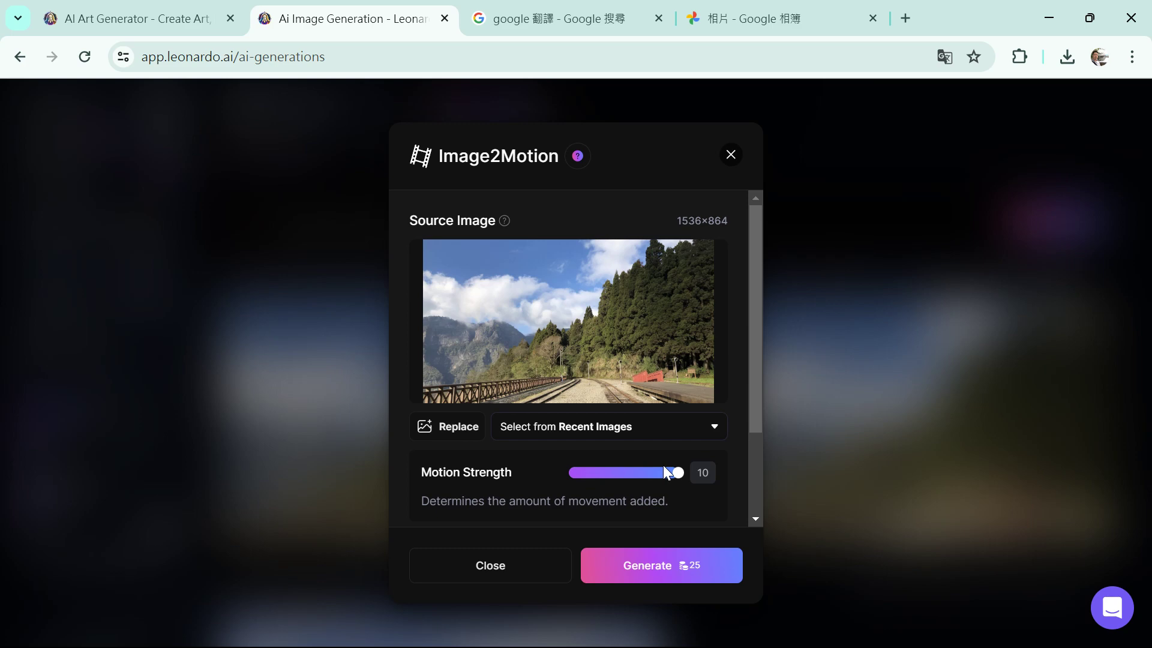
{"action": "left_click", "coordinate": [676, 568]}
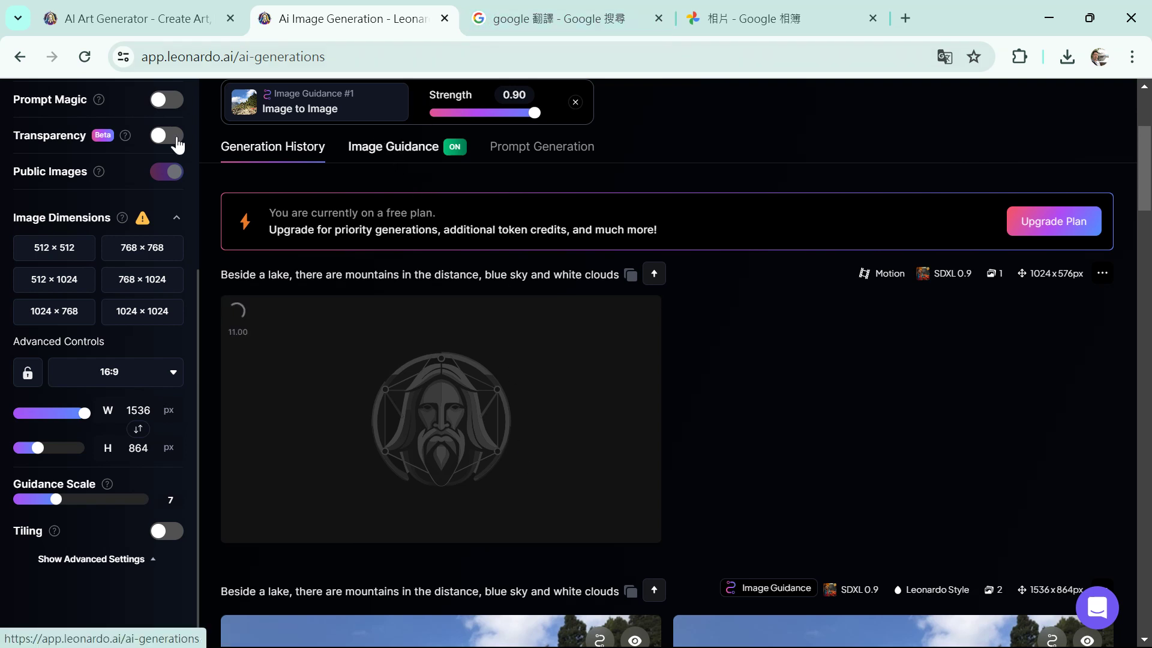
Return to the Leonardo home page and reopen the Image Generation tool.
{"action": "left_click", "coordinate": [20, 56]}
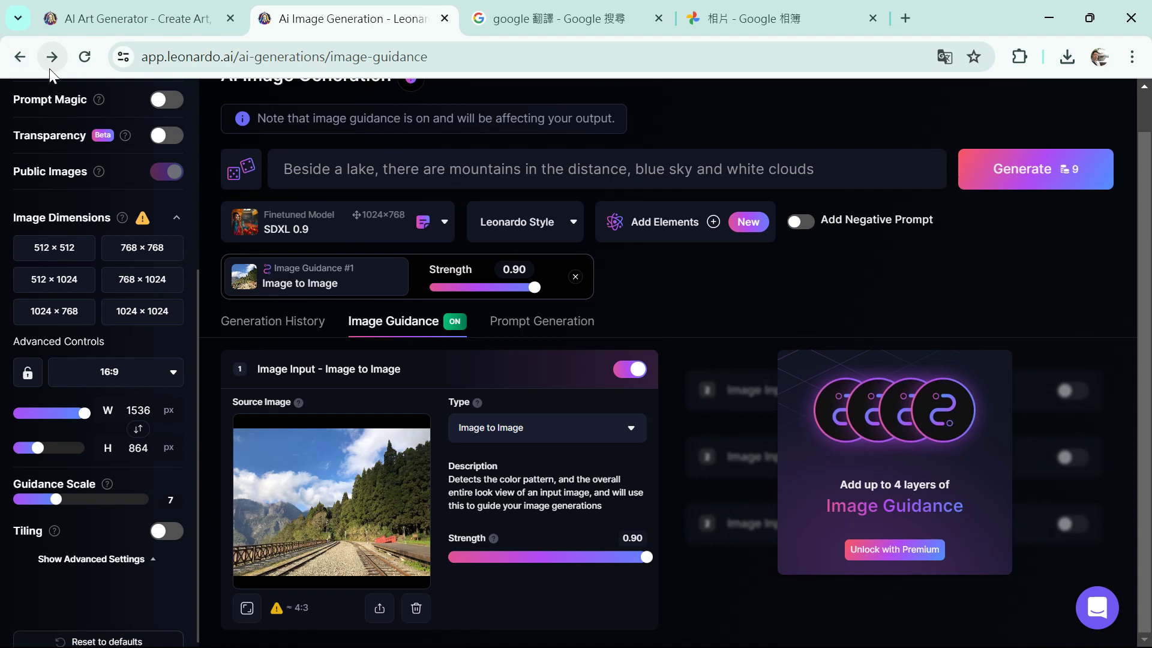
{"action": "scroll", "coordinate": [84, 122], "scroll_direction": "up", "scroll_amount": 5}
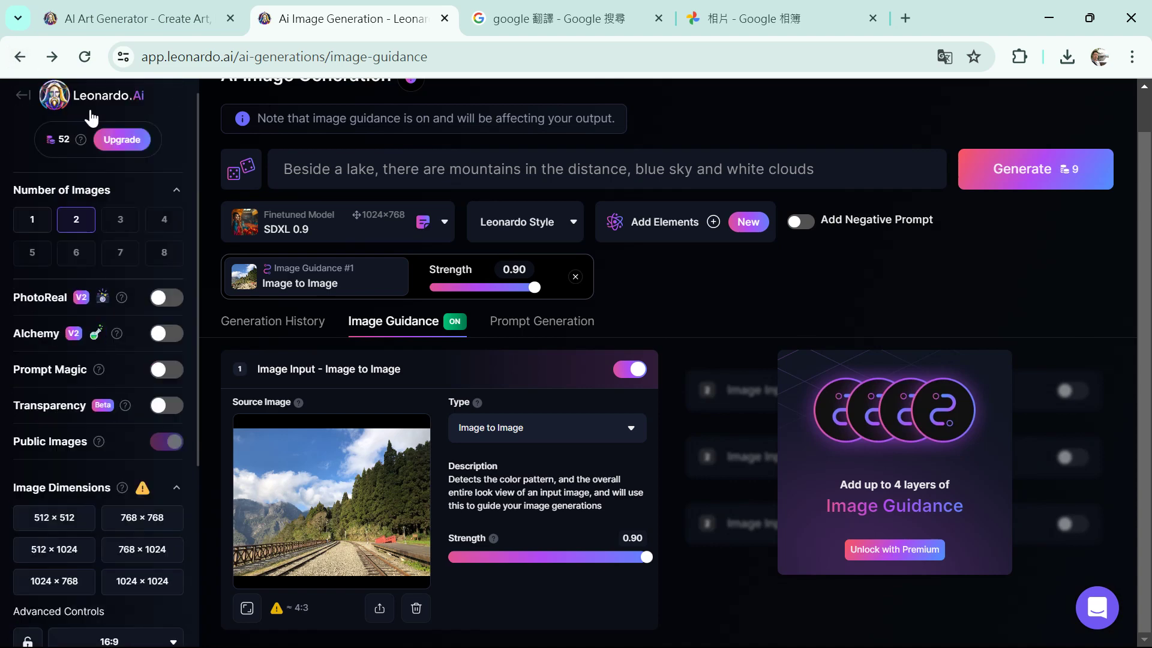
{"action": "left_click", "coordinate": [24, 117]}
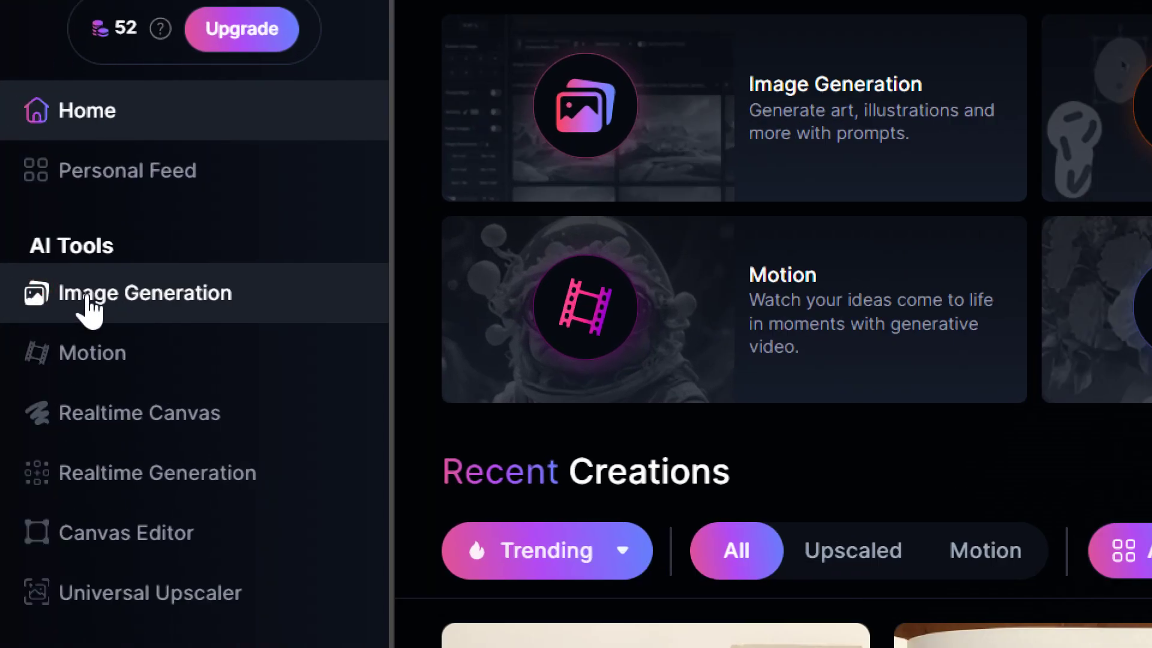
{"action": "left_click", "coordinate": [89, 309]}
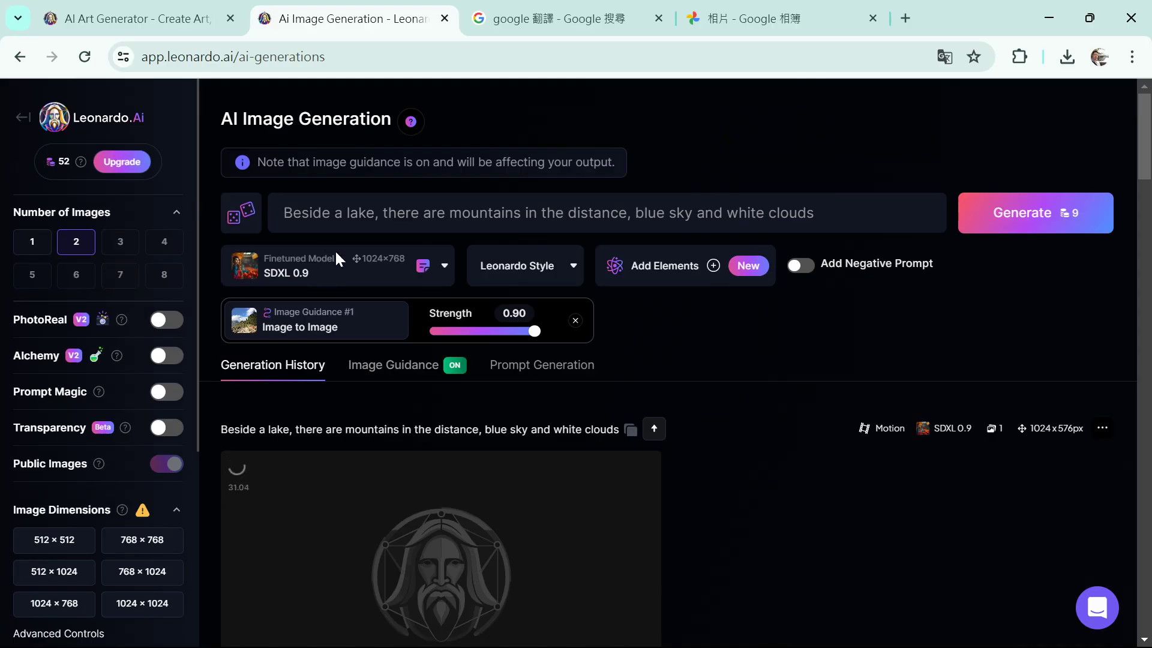
Check the motion video in the generation history and review the image dimension and advanced settings.
{"action": "scroll", "coordinate": [646, 471], "scroll_direction": "down", "scroll_amount": 2}
{"action": "scroll", "coordinate": [657, 522], "scroll_direction": "down", "scroll_amount": 2}
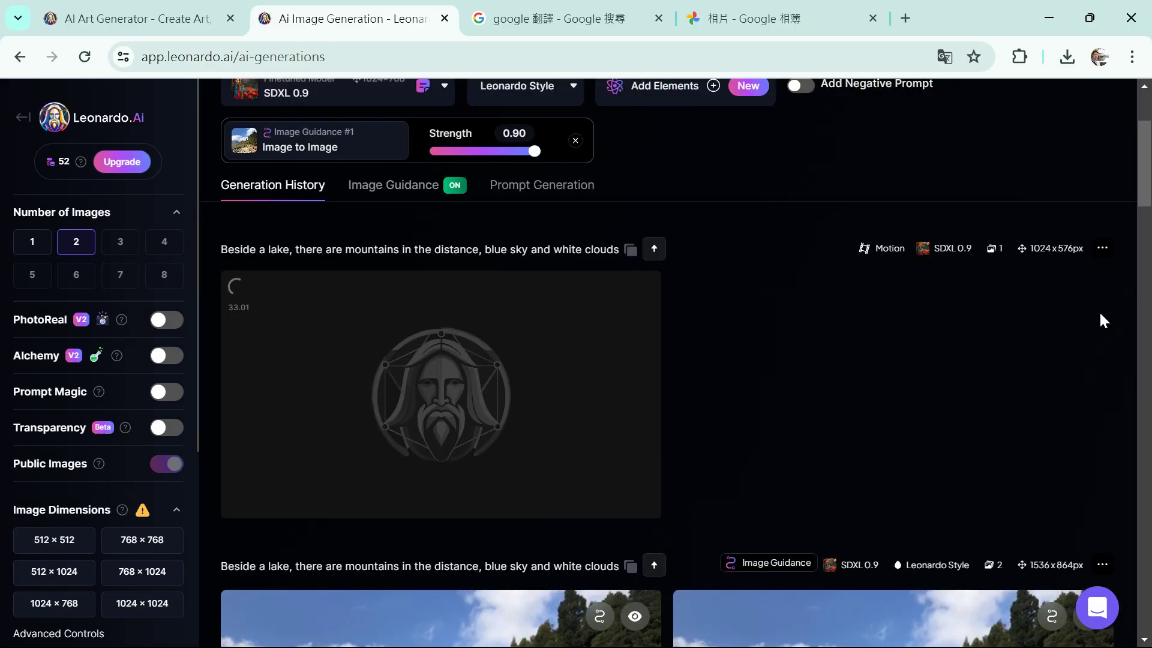
{"action": "mouse_move", "coordinate": [1144, 167]}
{"action": "left_mouse_down"}
{"action": "mouse_move", "coordinate": [1145, 355]}
{"action": "mouse_move", "coordinate": [1145, 155]}
{"action": "left_mouse_up"}
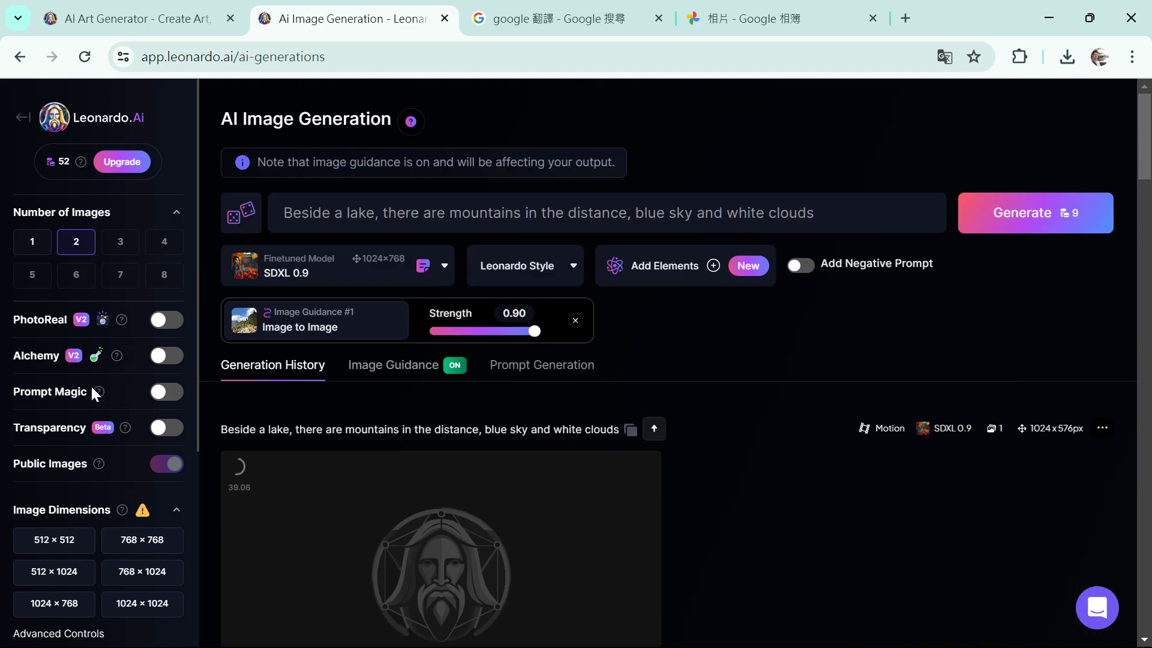
{"action": "left_click_drag", "start_coordinate": [198, 413], "coordinate": [189, 616]}
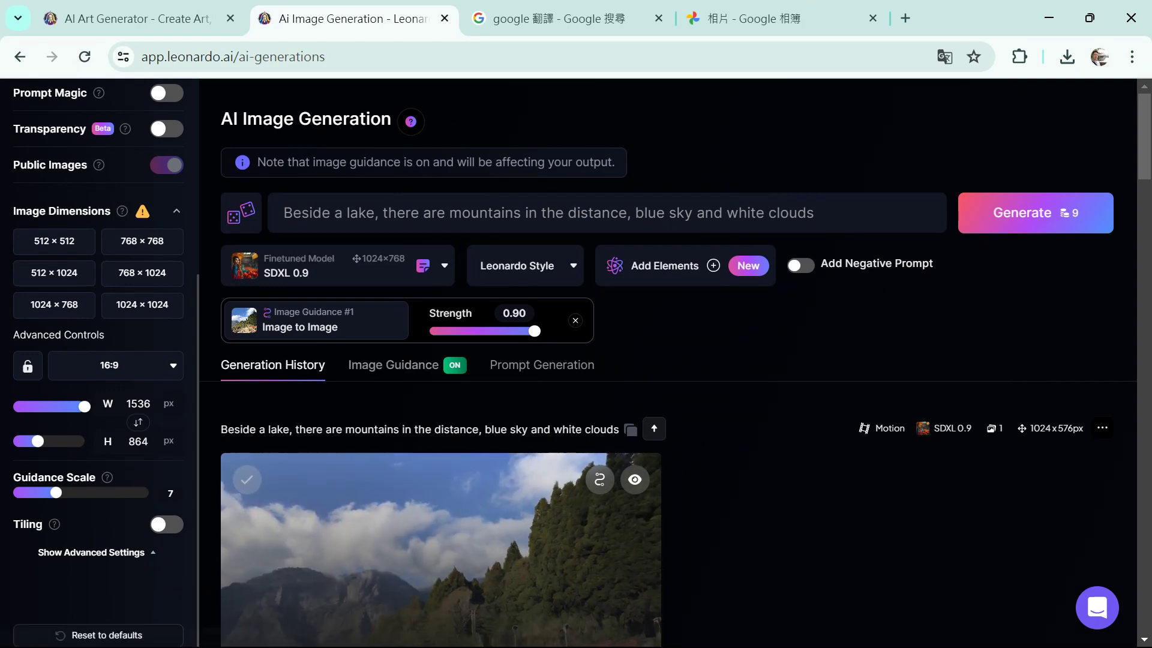
{"action": "scroll", "coordinate": [735, 456], "scroll_direction": "down", "scroll_amount": 1}
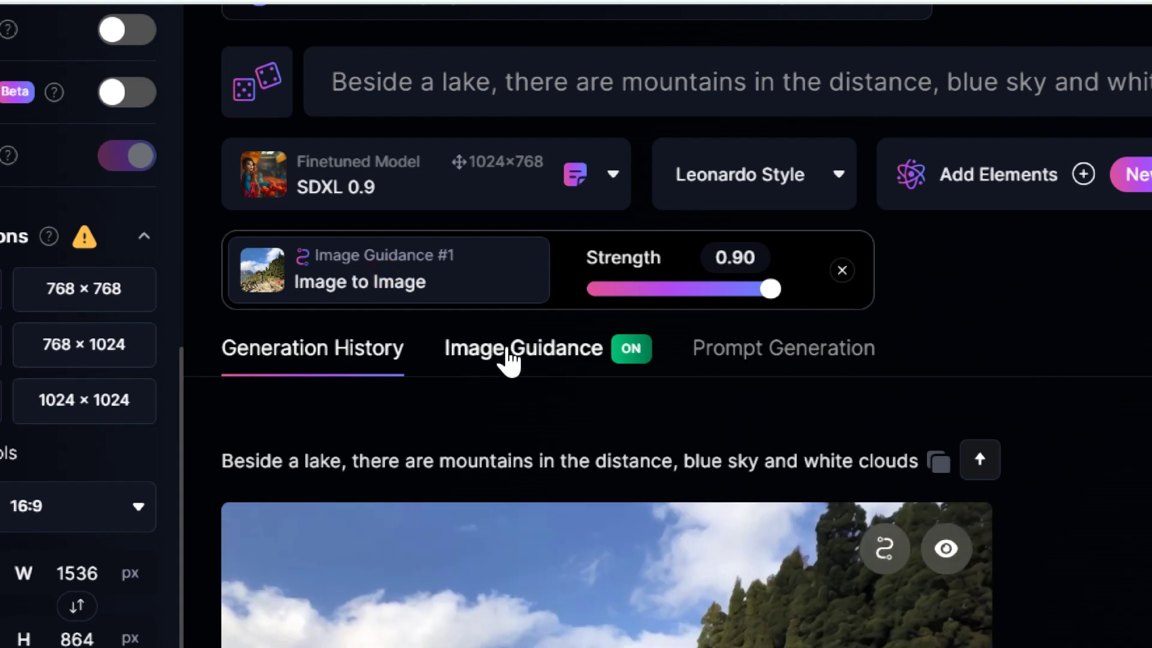
Open the image guidance settings and turn off the Image to Image input.
{"action": "left_click", "coordinate": [509, 354]}
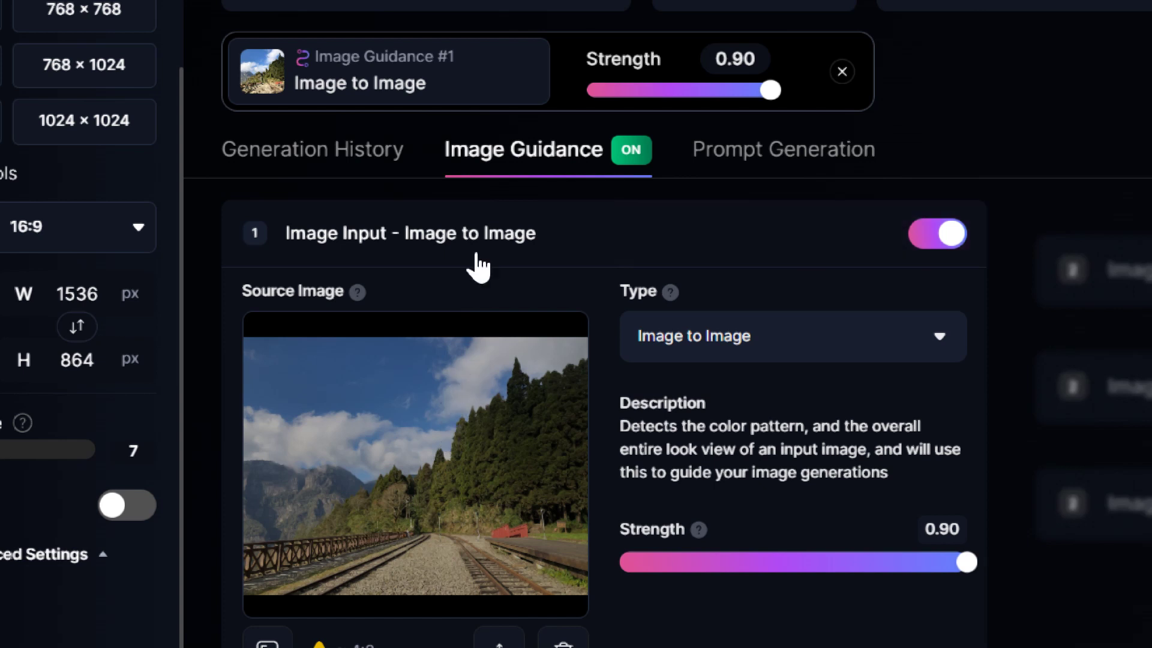
{"action": "left_click", "coordinate": [921, 235]}
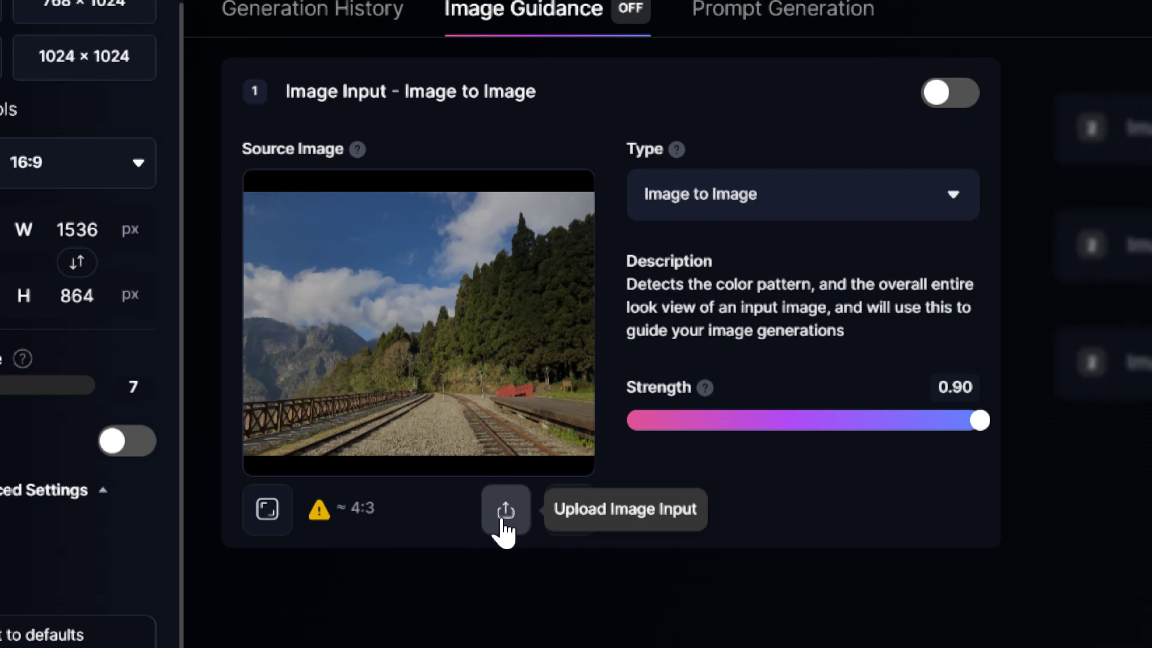
{"action": "left_click", "coordinate": [504, 513]}
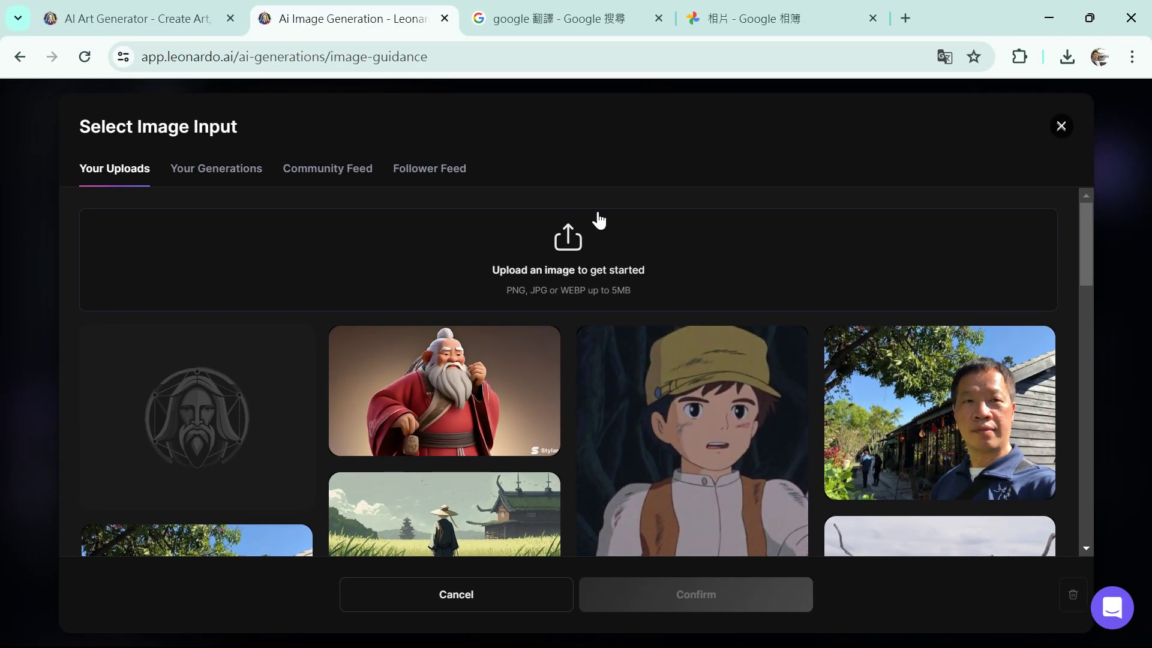
{"action": "left_click", "coordinate": [579, 245]}
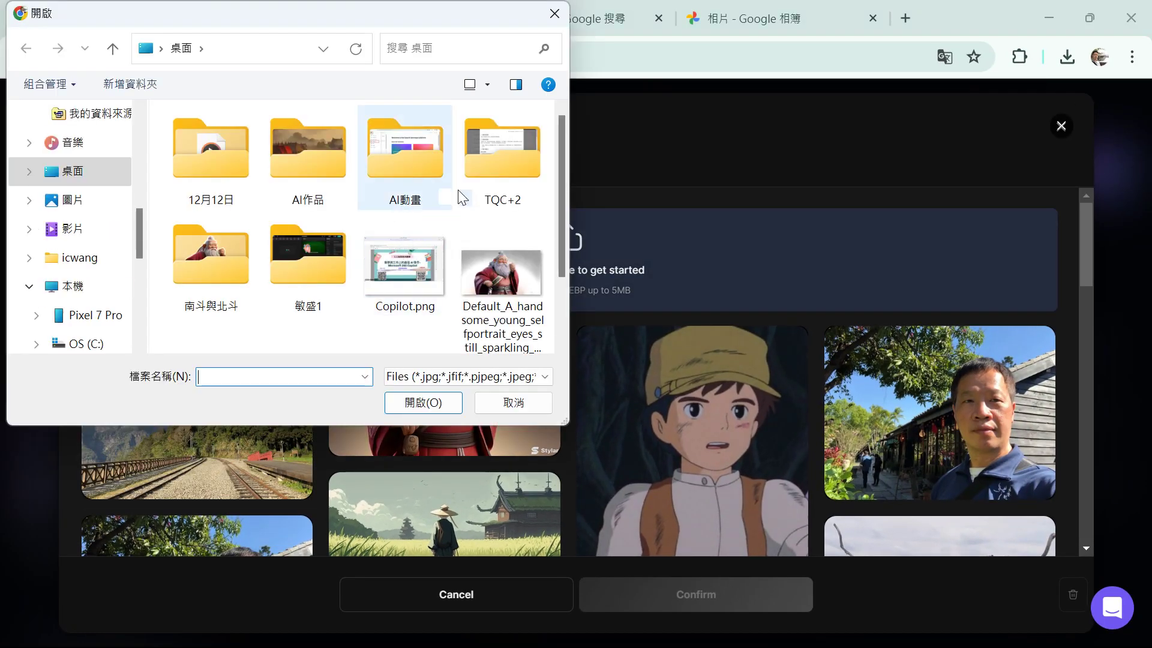
{"action": "scroll", "coordinate": [559, 252], "scroll_direction": "down", "scroll_amount": 2}
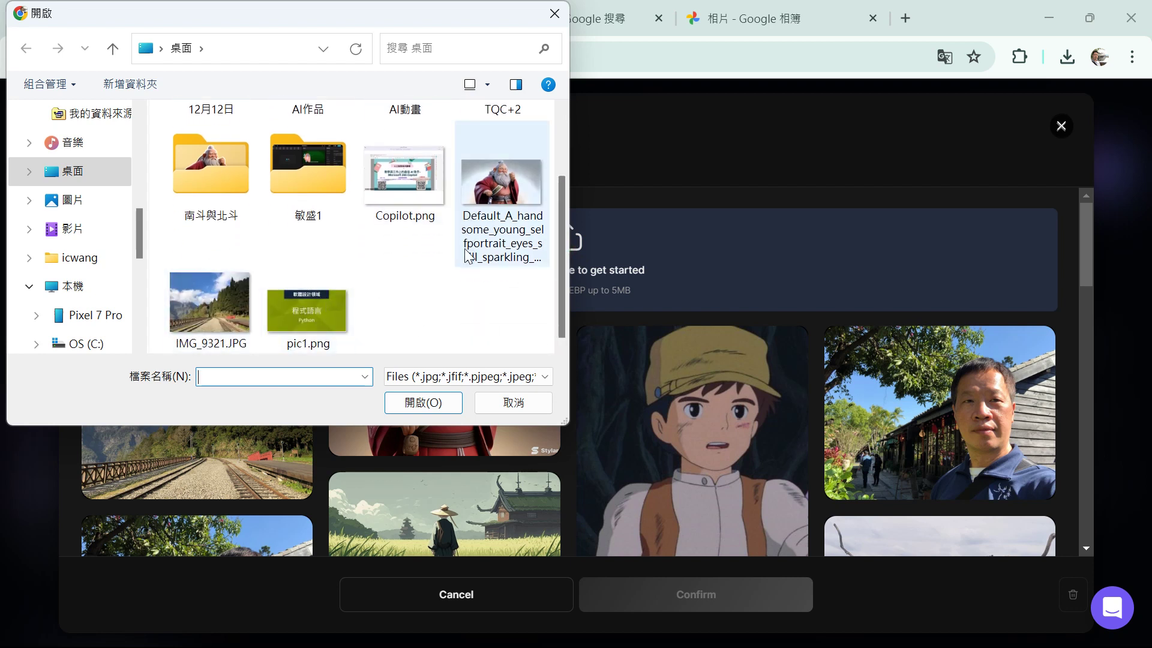
{"action": "left_click", "coordinate": [509, 401]}
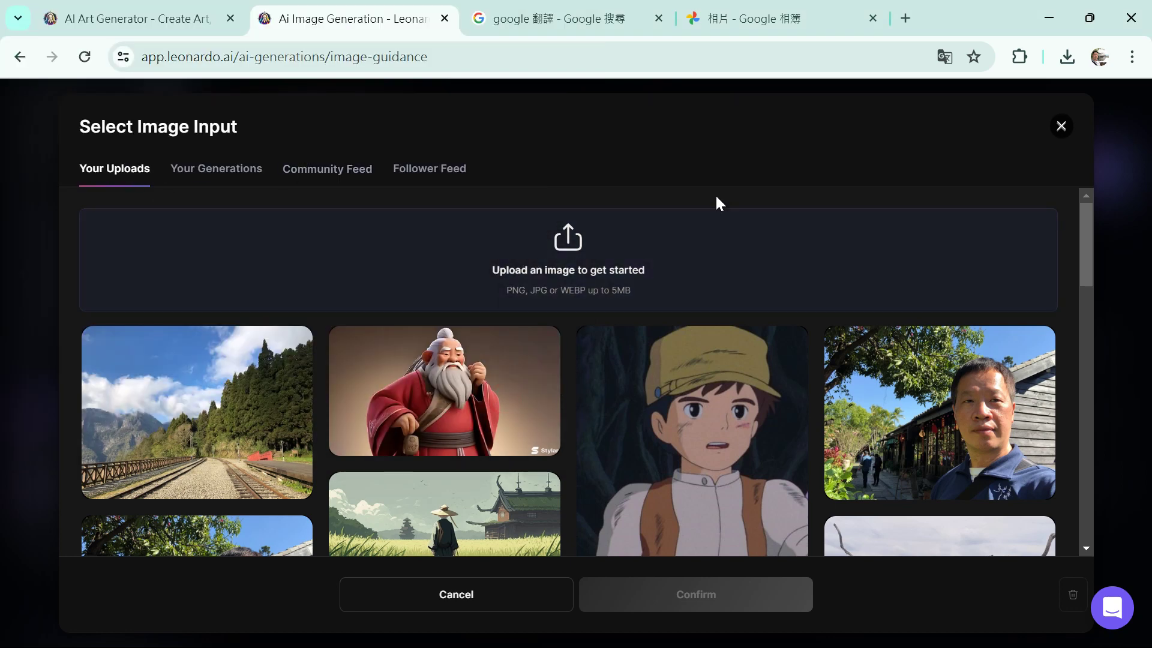
{"action": "left_click", "coordinate": [1061, 131]}
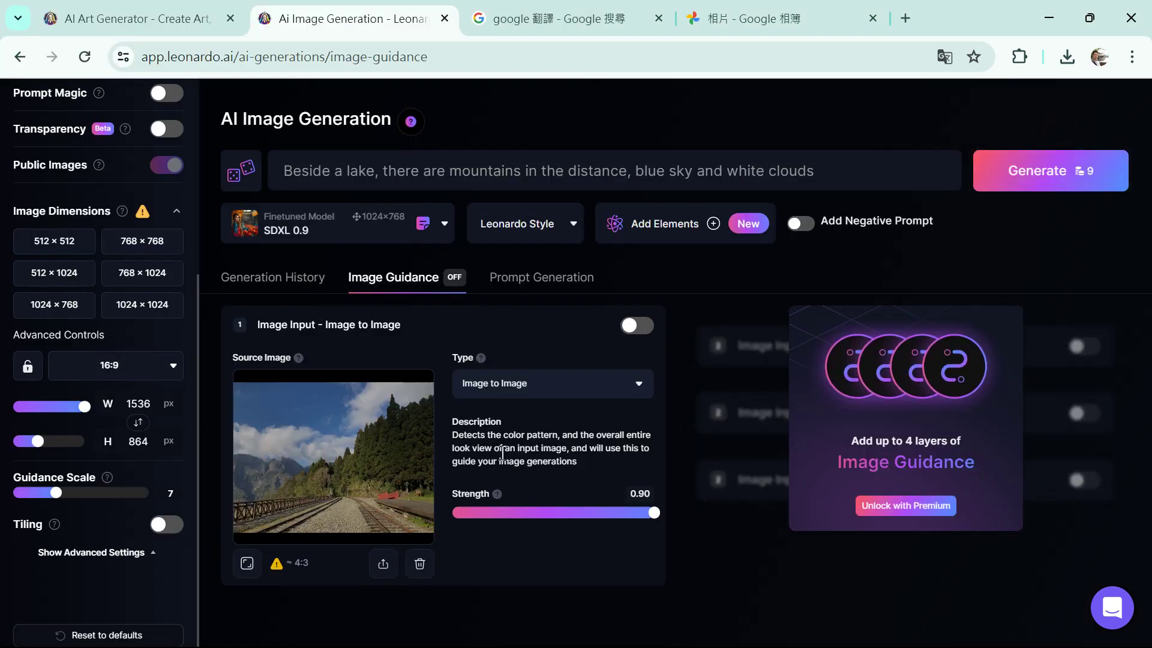
Turn the Image to Image input back on, try a guidance strength of 0.29, and restore it to 0.90.
{"action": "left_click", "coordinate": [649, 325]}
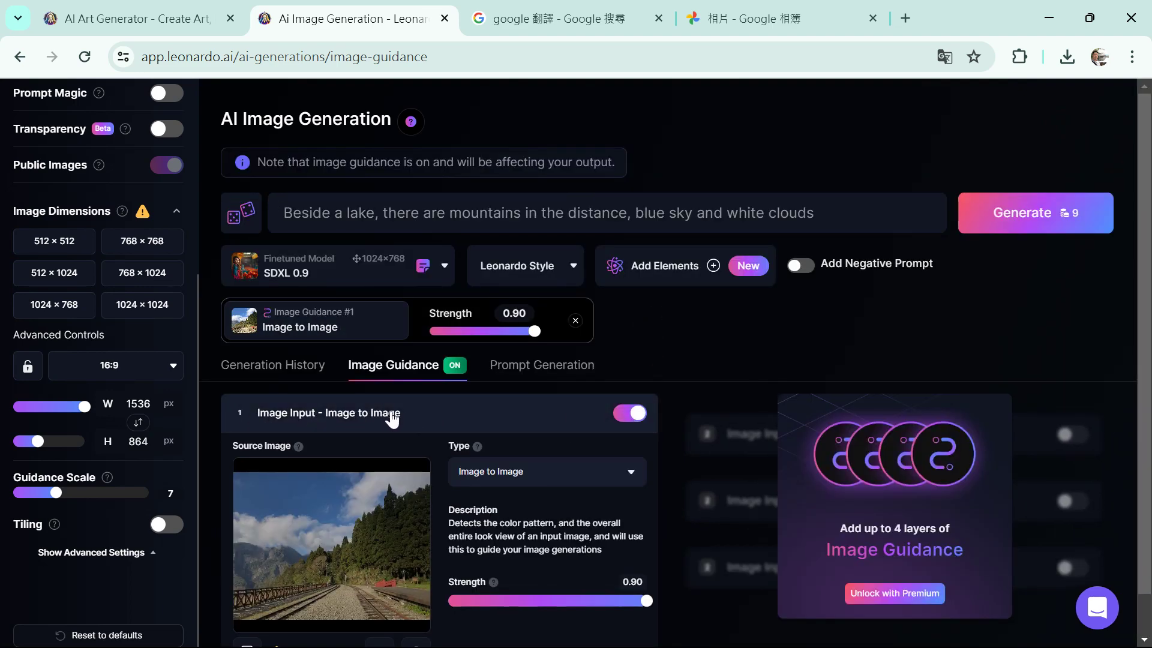
{"action": "scroll", "coordinate": [603, 501], "scroll_direction": "down", "scroll_amount": 1}
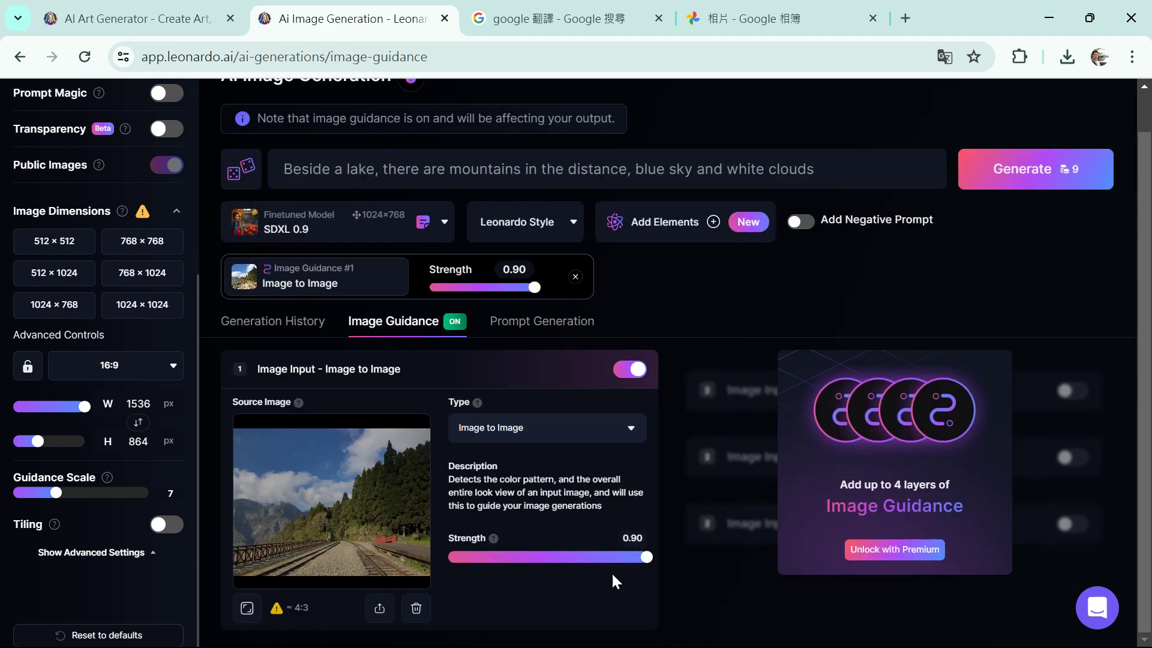
{"action": "left_click_drag", "start_coordinate": [646, 562], "coordinate": [585, 563]}
{"action": "left_click_drag", "start_coordinate": [513, 563], "coordinate": [494, 557]}
{"action": "left_click", "coordinate": [622, 169]}
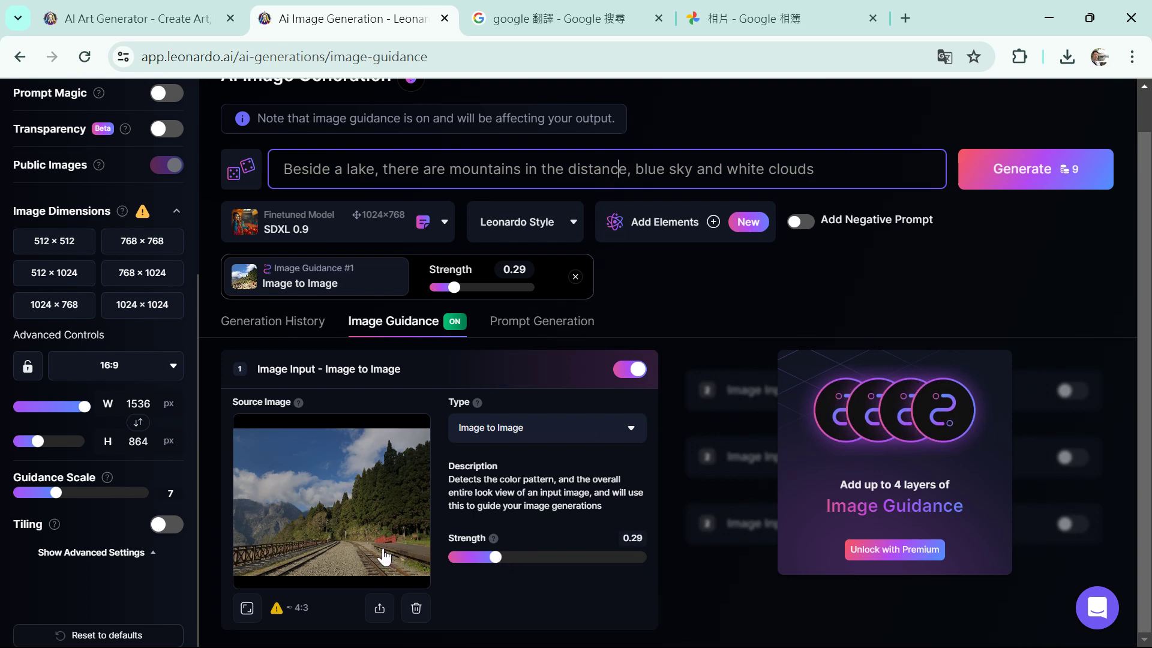
{"action": "left_click_drag", "start_coordinate": [496, 562], "coordinate": [657, 573]}
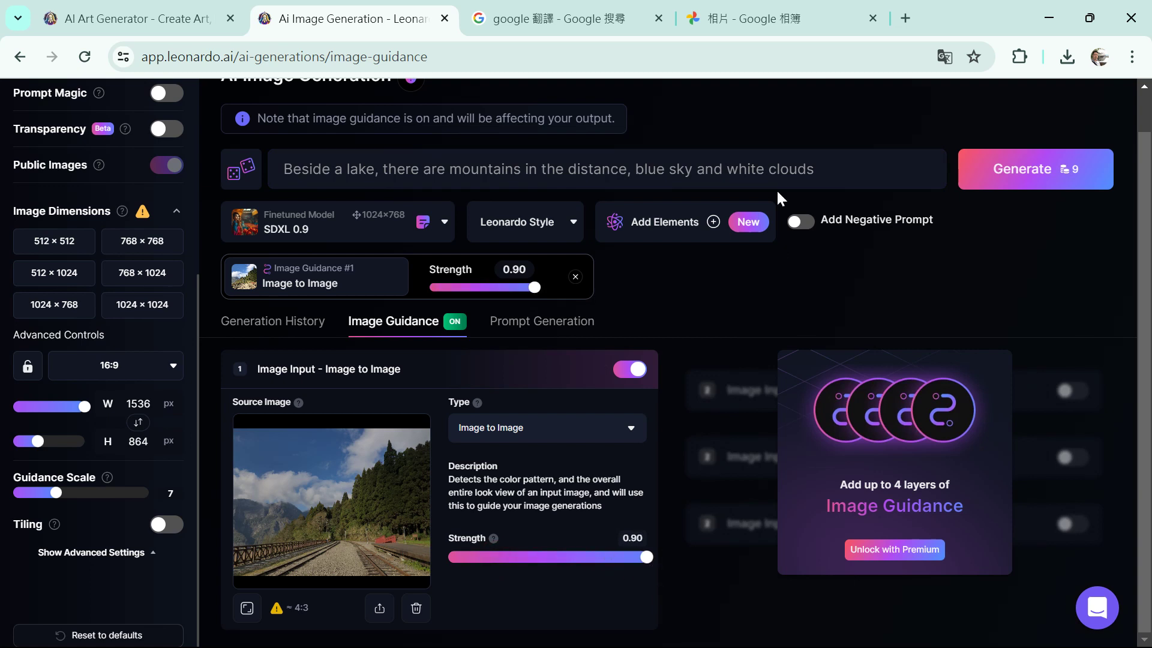
Review the lake prompt's wording and look through the railway motion video and images in the generation history.
{"action": "left_click_drag", "start_coordinate": [759, 169], "coordinate": [636, 183]}
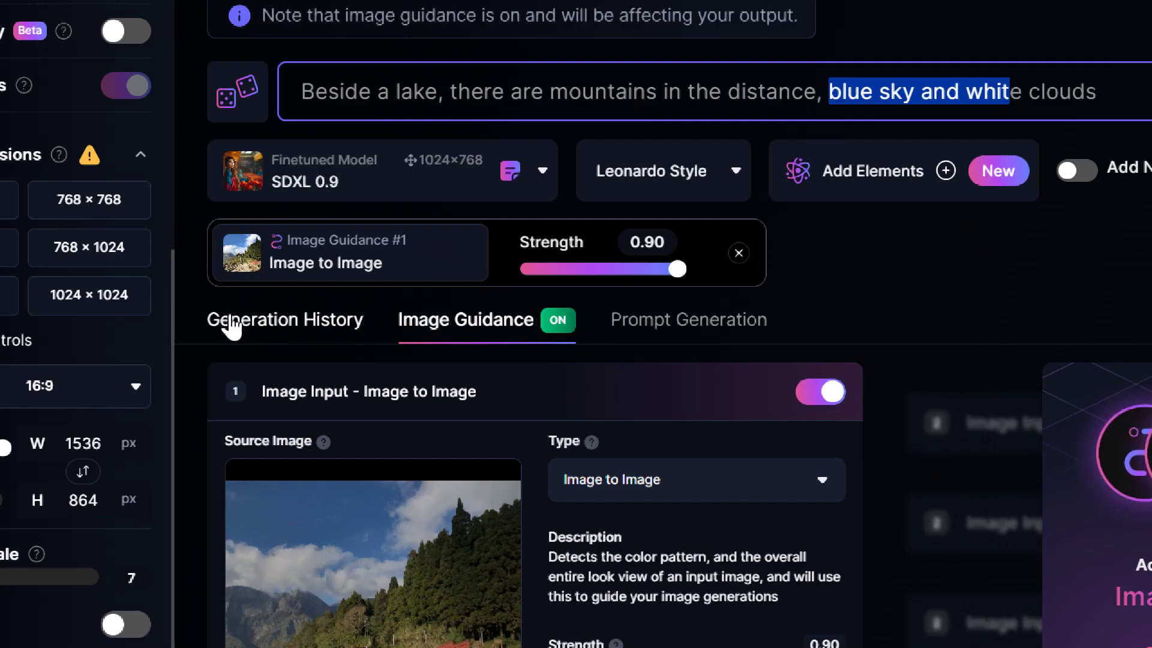
{"action": "left_click", "coordinate": [303, 333]}
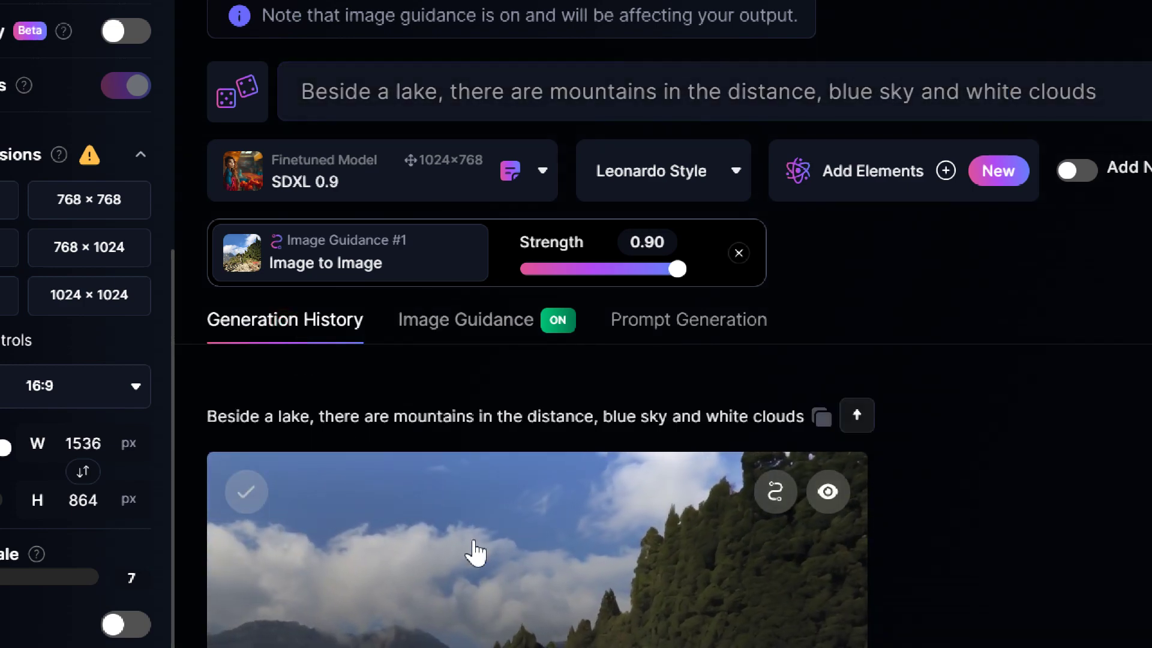
{"action": "scroll", "coordinate": [951, 503], "scroll_direction": "down", "scroll_amount": 7}
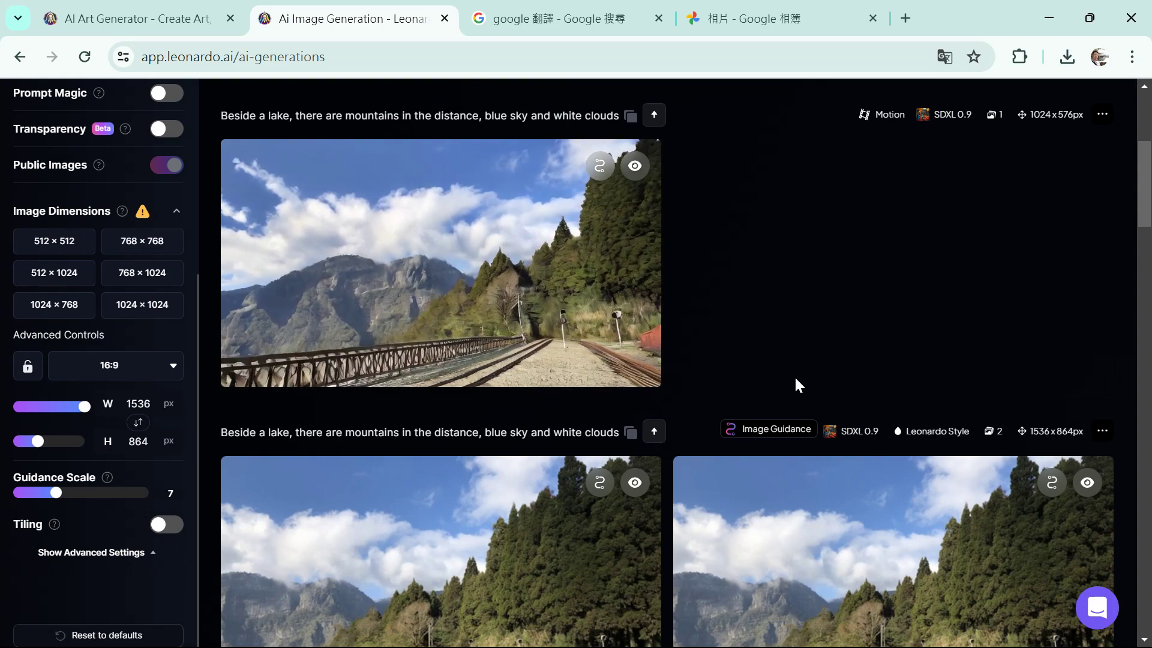
Switch to Google Photos, return to the photo library, and open the mountain ridge photo and its additional options.
{"action": "left_click", "coordinate": [782, 27]}
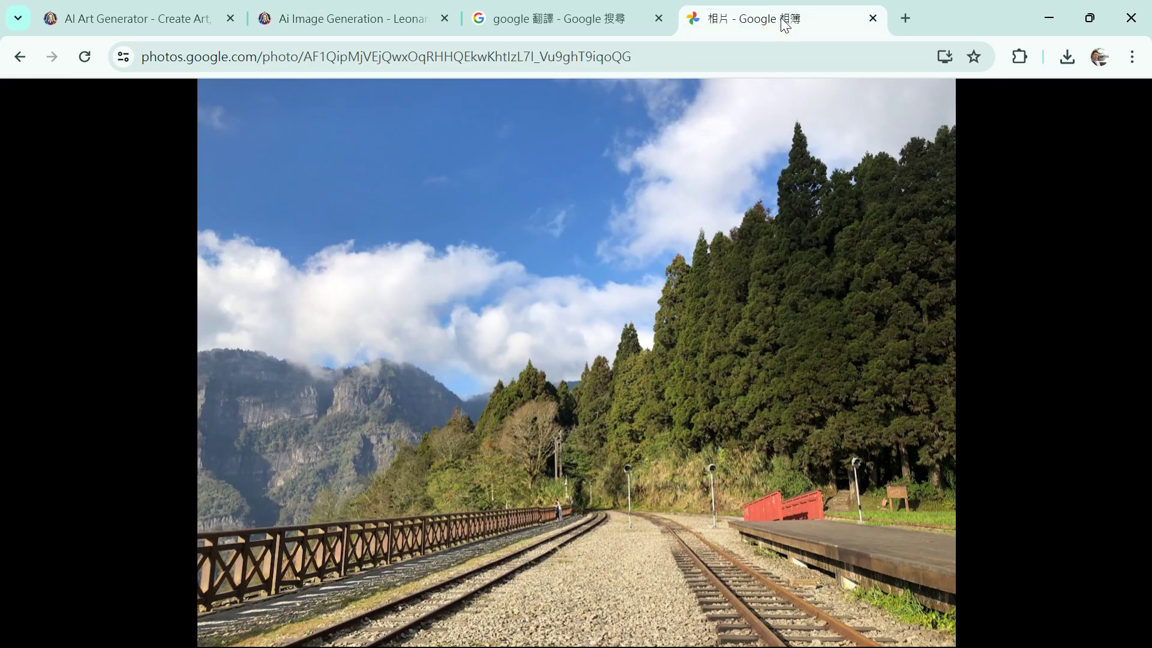
{"action": "left_click", "coordinate": [32, 107]}
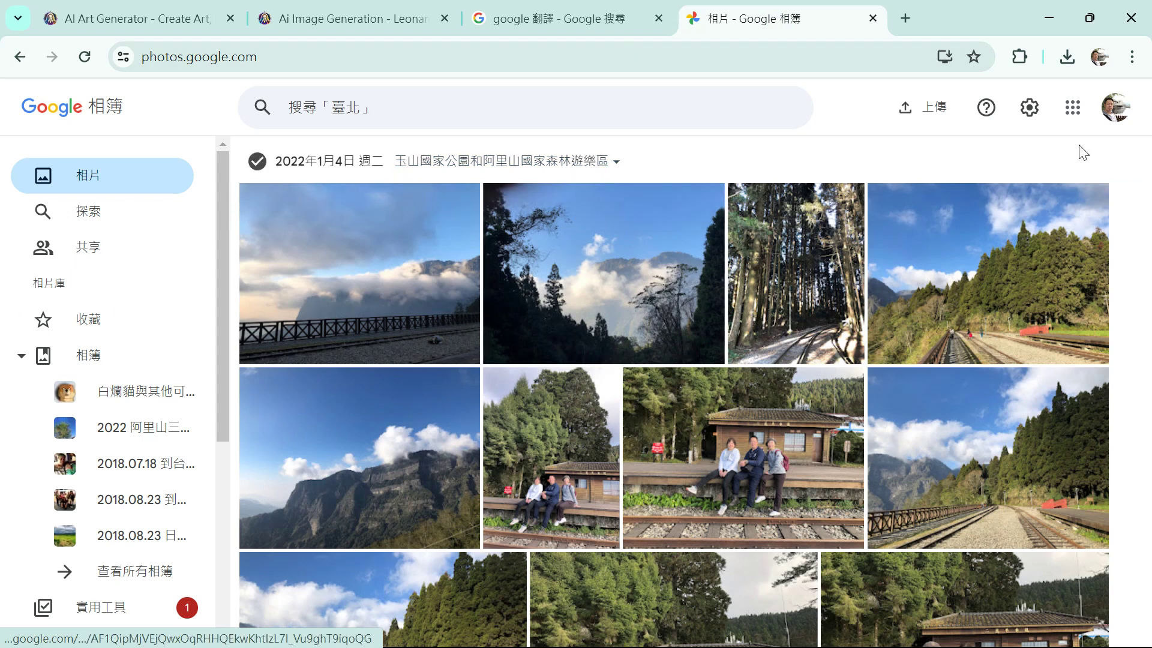
{"action": "left_click", "coordinate": [1072, 108]}
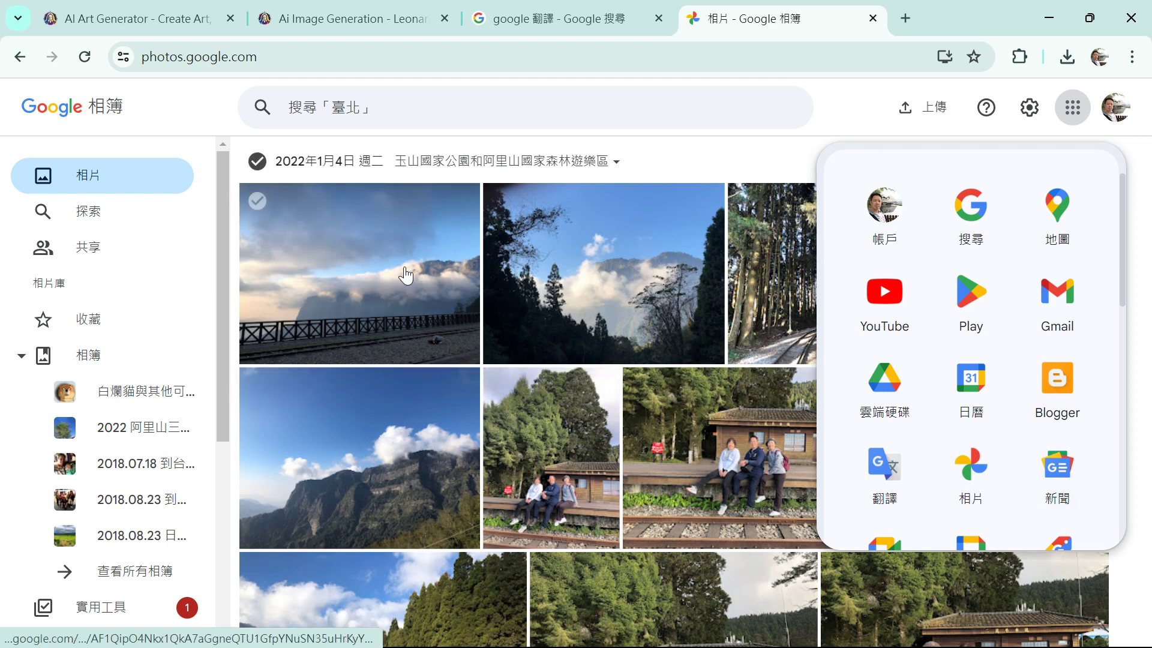
{"action": "left_click", "coordinate": [397, 440]}
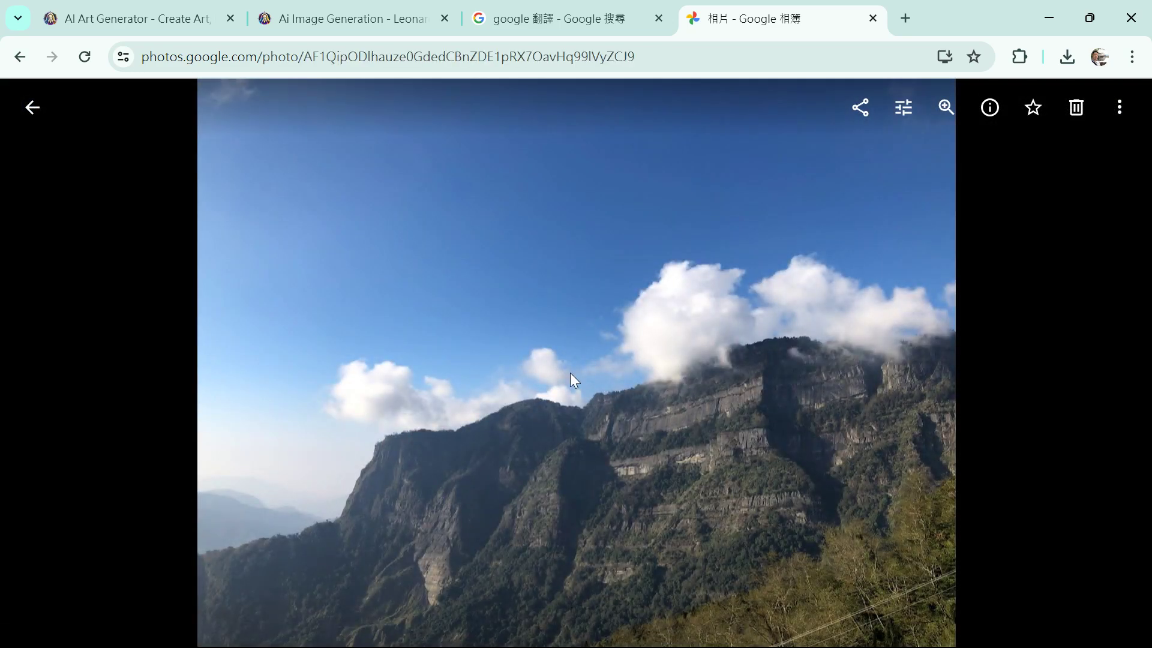
{"action": "left_click", "coordinate": [1114, 110]}
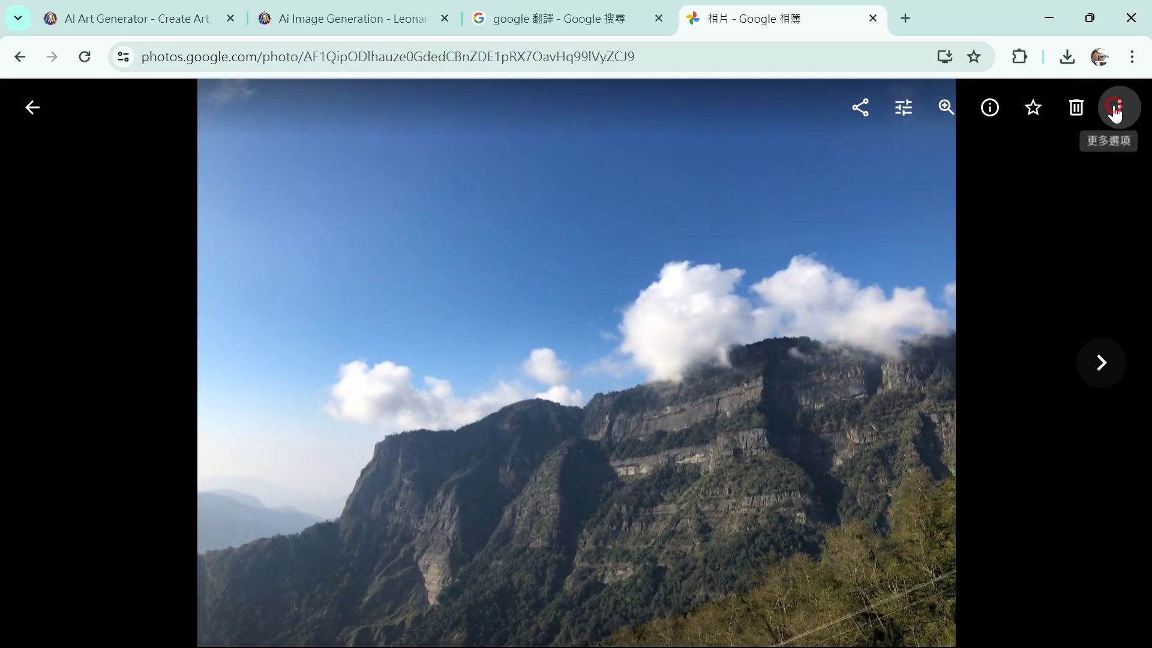